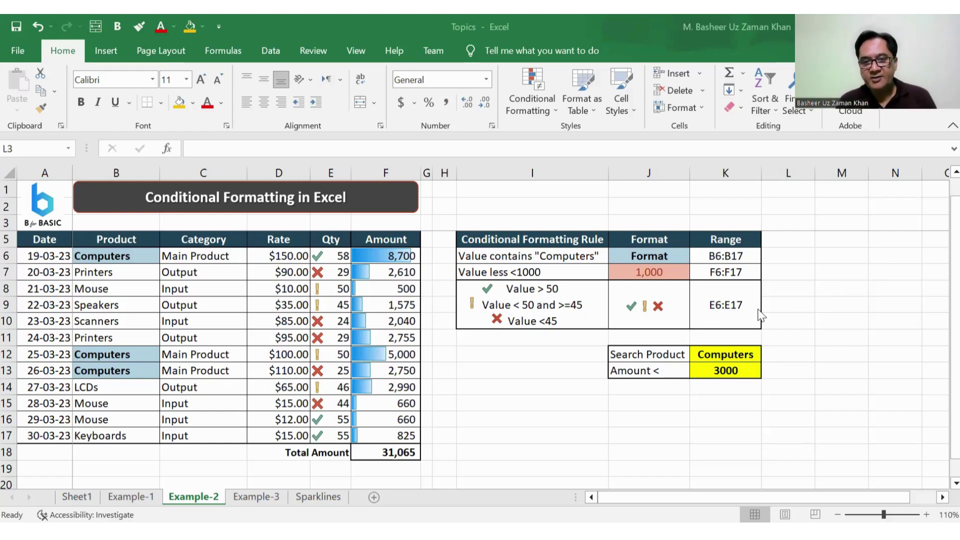
# Switch to the Example-3 worksheet.
pyautogui.click(737, 356)
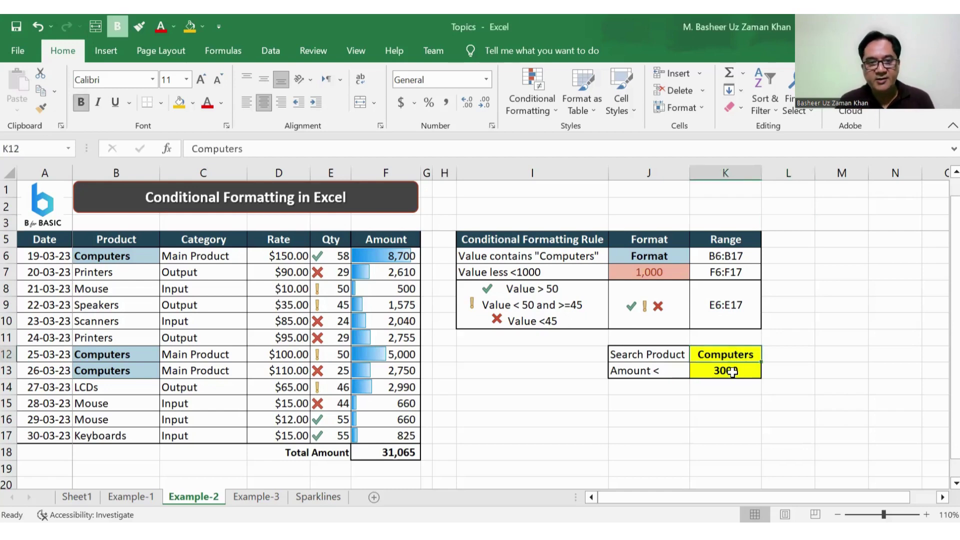
pyautogui.click(731, 372)
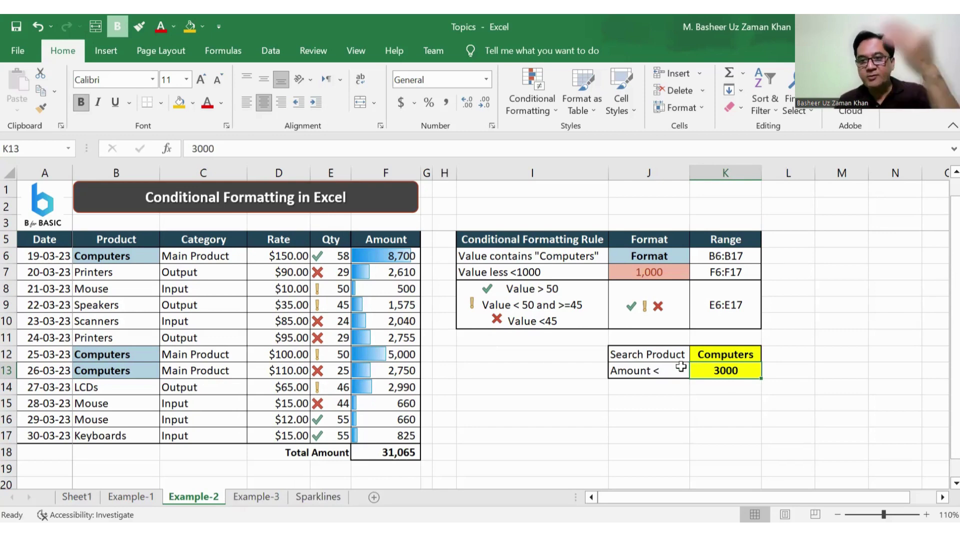
pyautogui.click(256, 497)
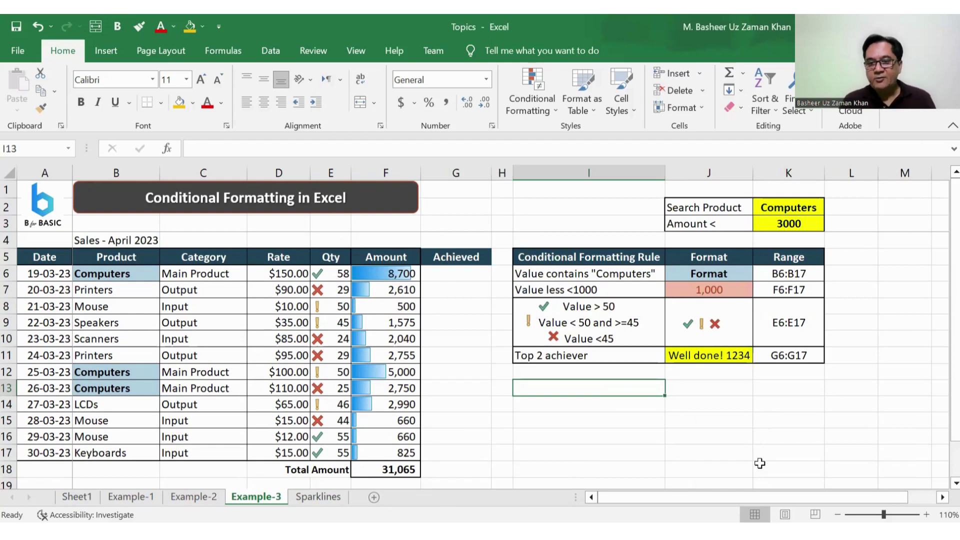
pyautogui.click(683, 457)
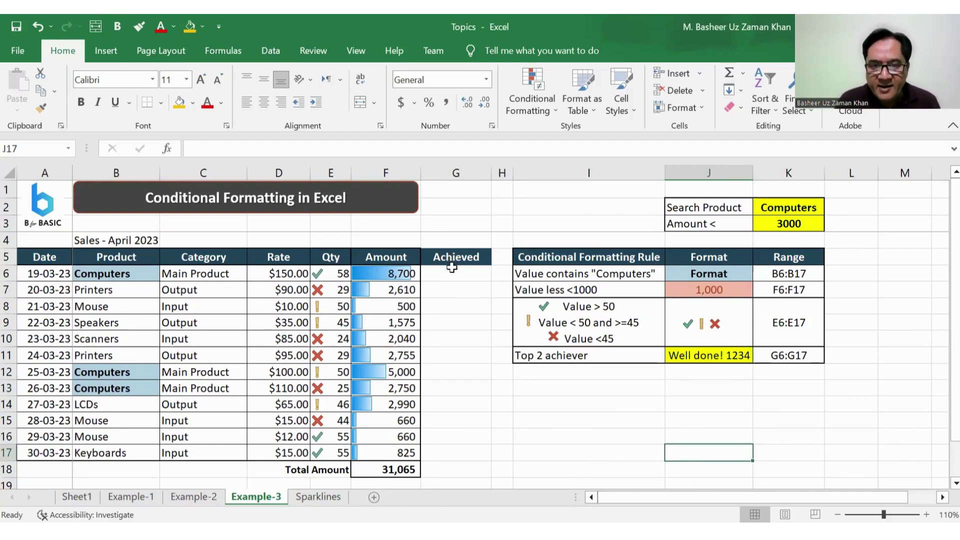
pyautogui.moveTo(451, 270); pyautogui.dragTo(451, 446)
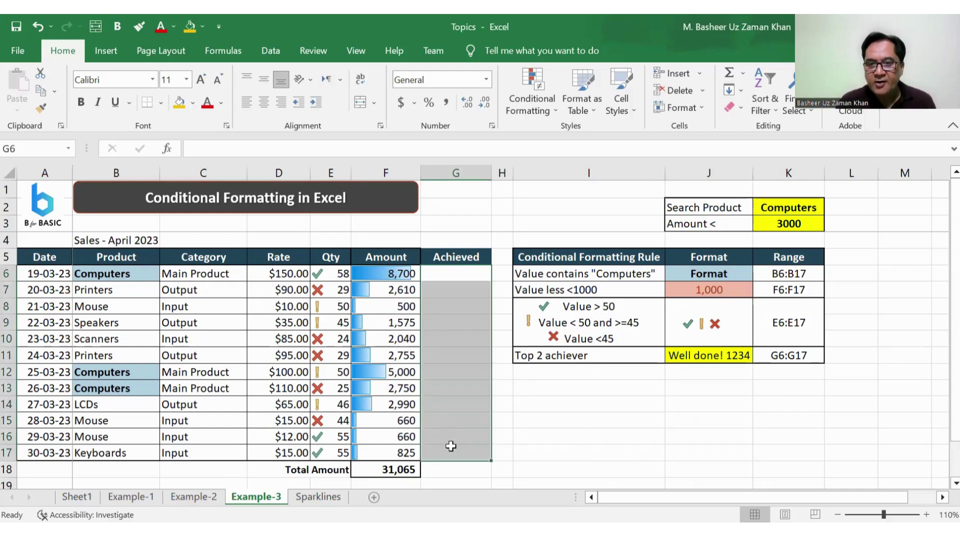
pyautogui.click(580, 421)
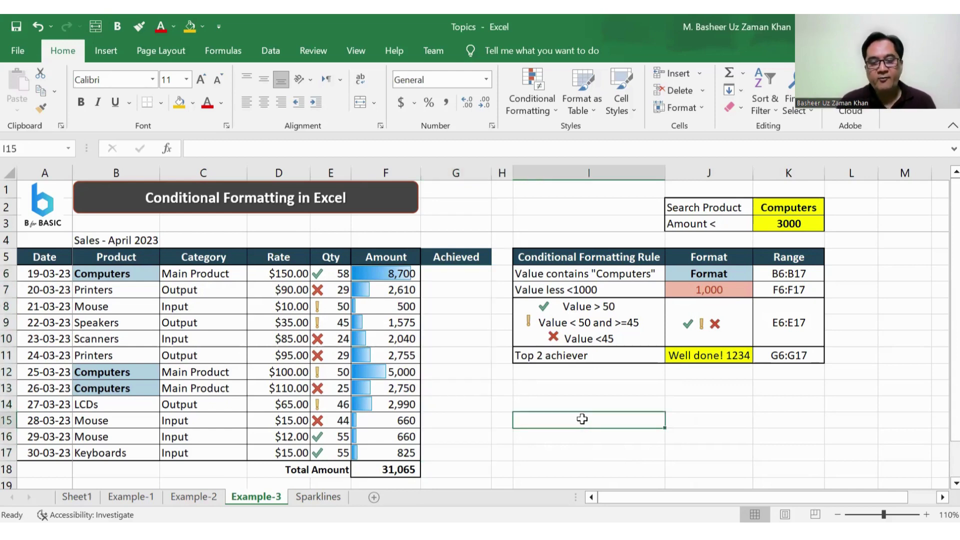
pyautogui.moveTo(387, 273); pyautogui.dragTo(382, 451)
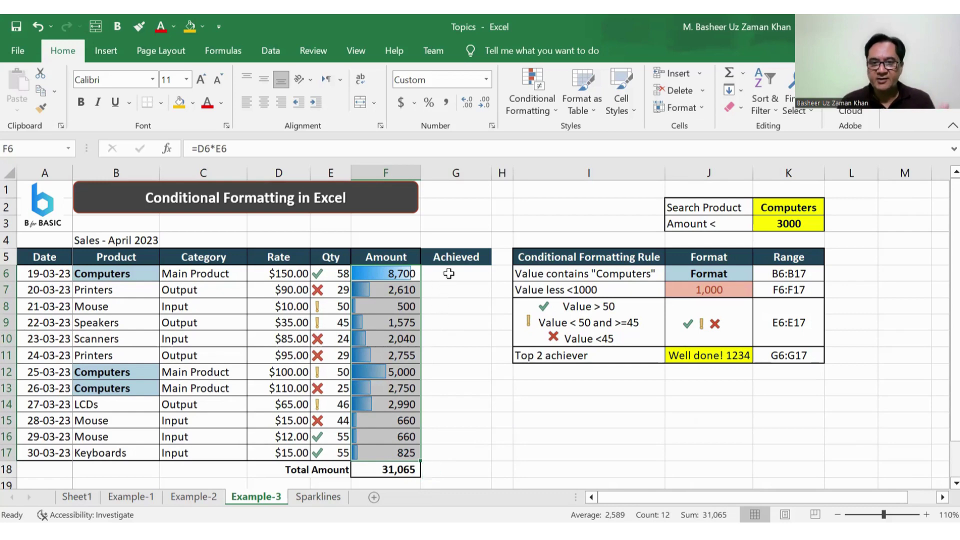
# Enter the formula =F6/10000 in G6 to calculate the achieved share of the first sale amount.
pyautogui.click(448, 275)
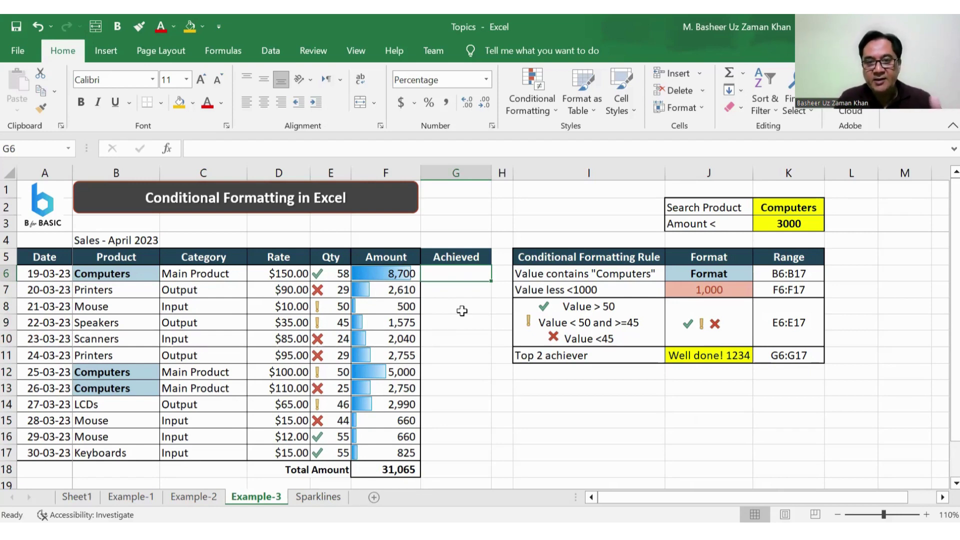
pyautogui.write('=')
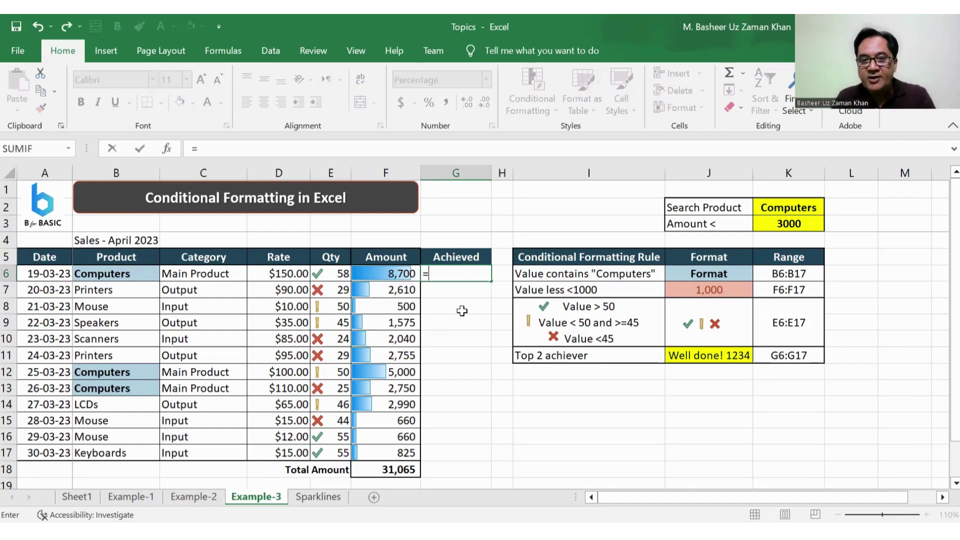
pyautogui.press('Left')
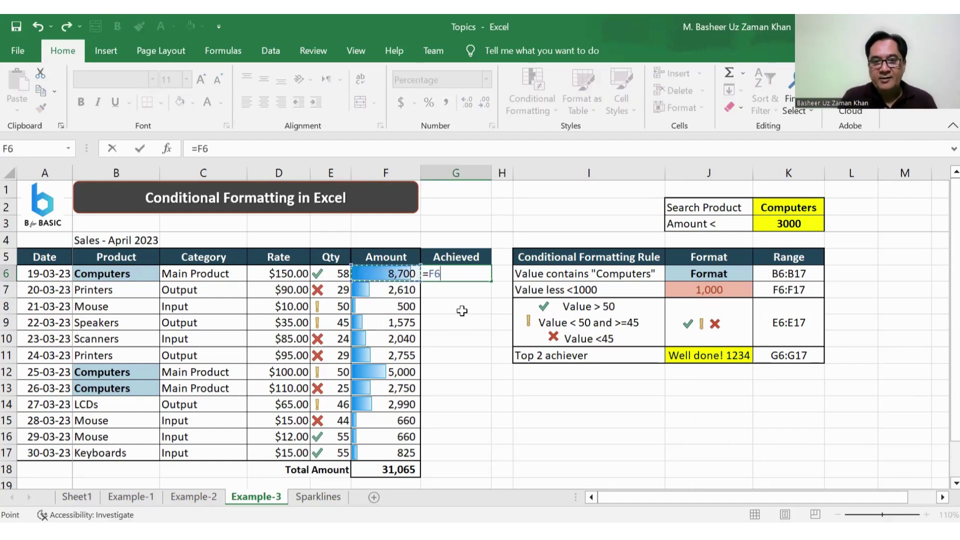
pyautogui.press('BackSpace')
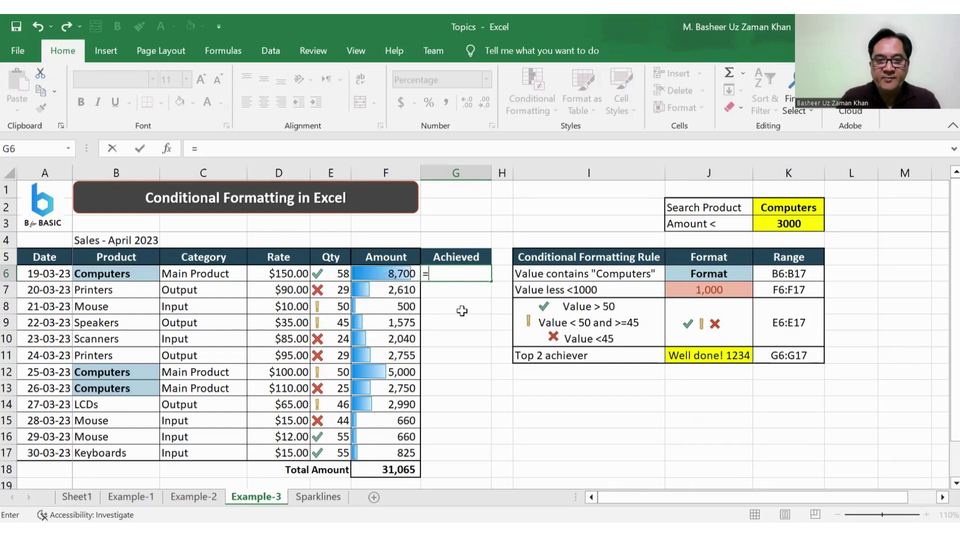
pyautogui.click(389, 276)
pyautogui.write('/10')
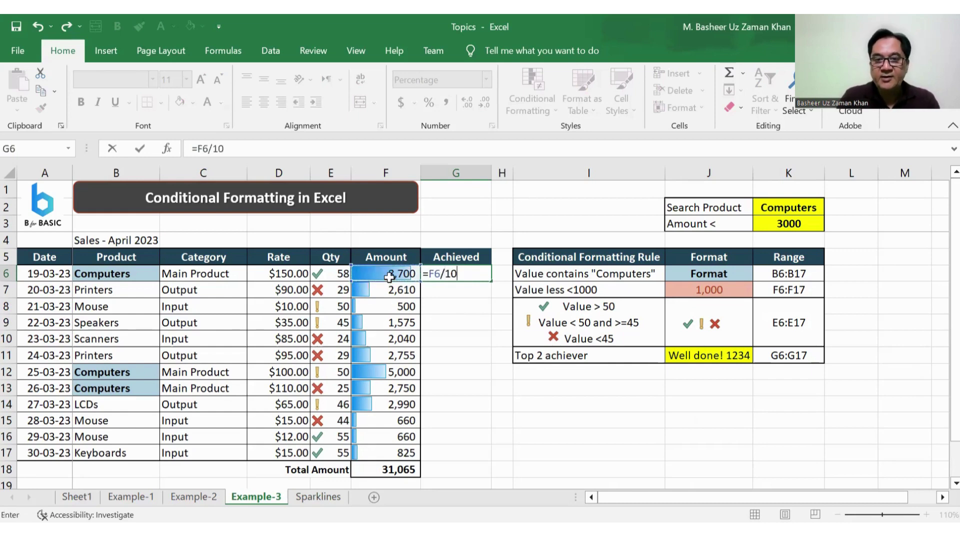
pyautogui.write('000')
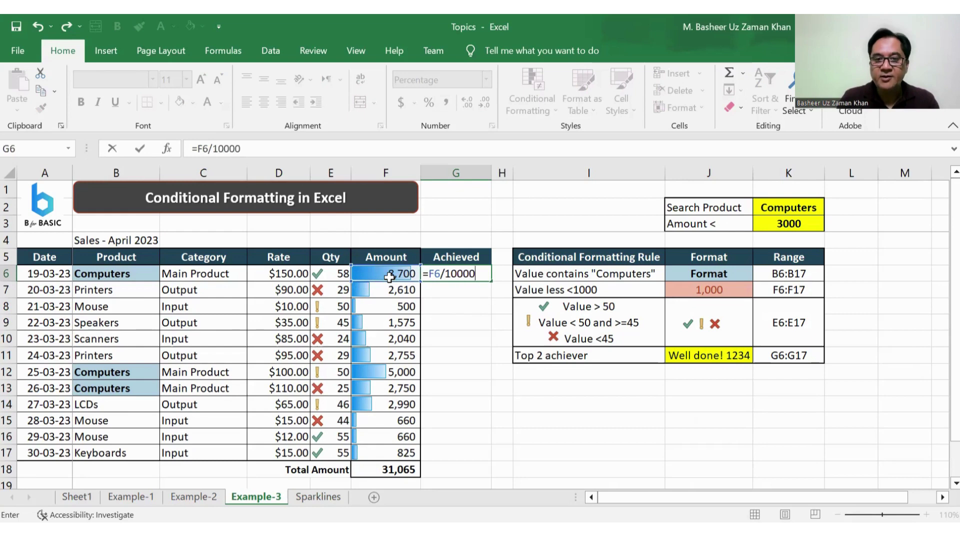
pyautogui.press('Return')
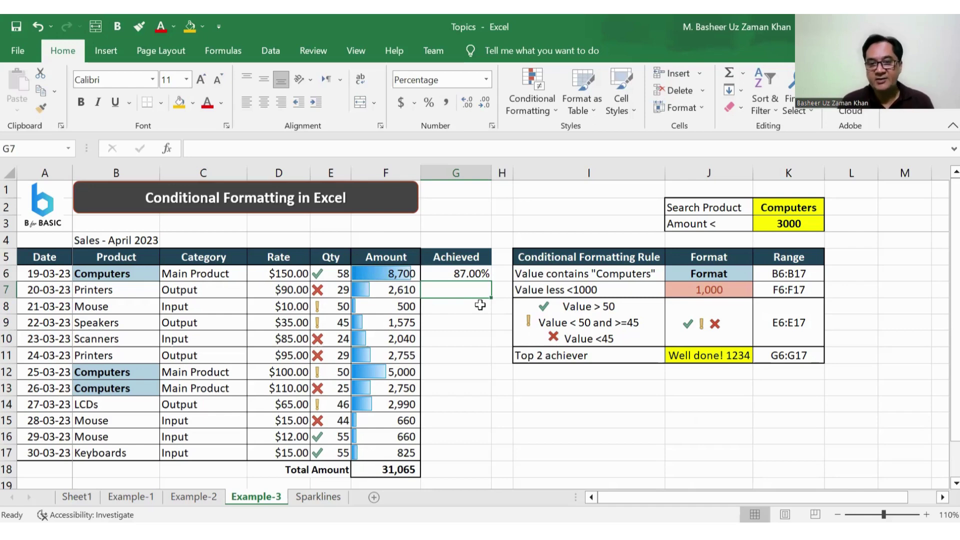
# Fill the formula from G6 down through G17 in the Achieved column.
pyautogui.click(475, 274)
pyautogui.doubleClick(491, 282)
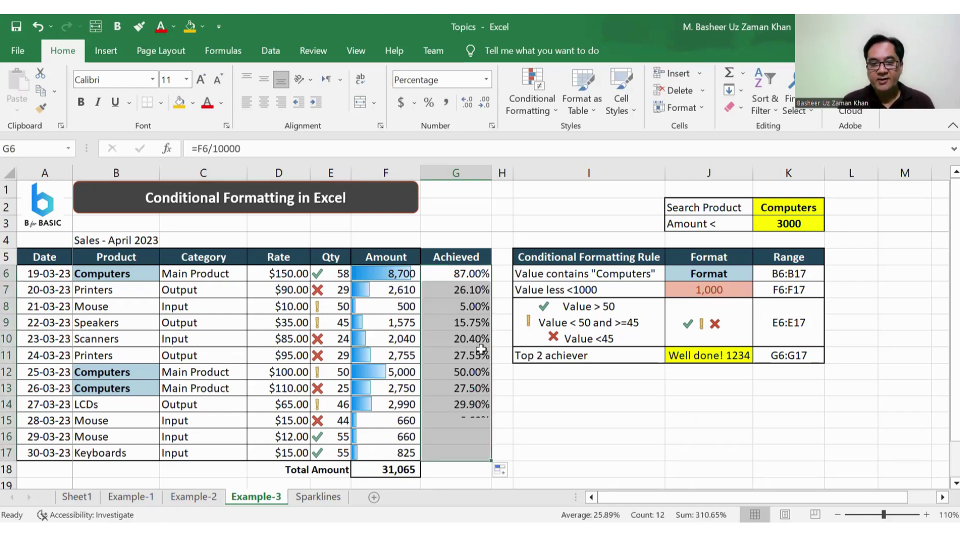
pyautogui.click(509, 436)
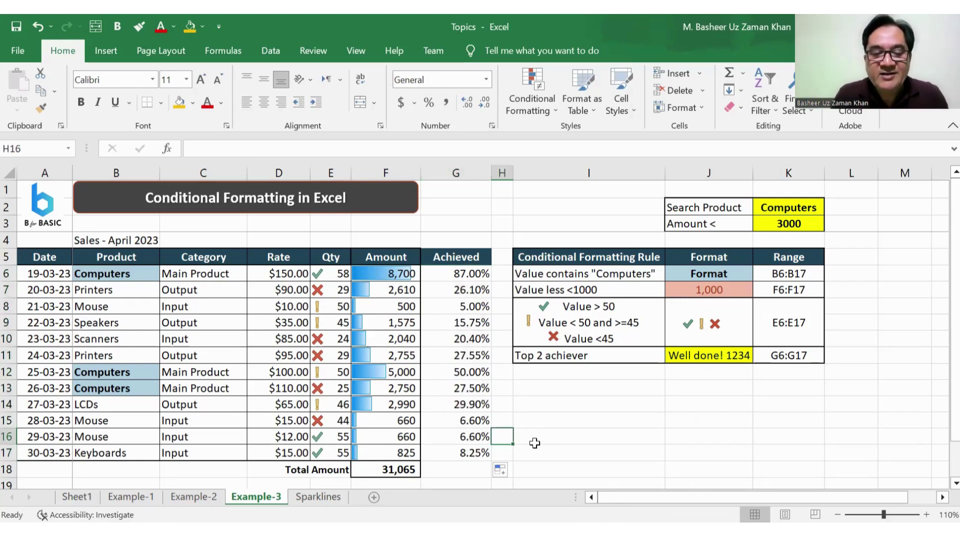
# Examine the amounts and achieved percentages, and the rule, format and range listed for the Top 2 achiever.
pyautogui.click(384, 273)
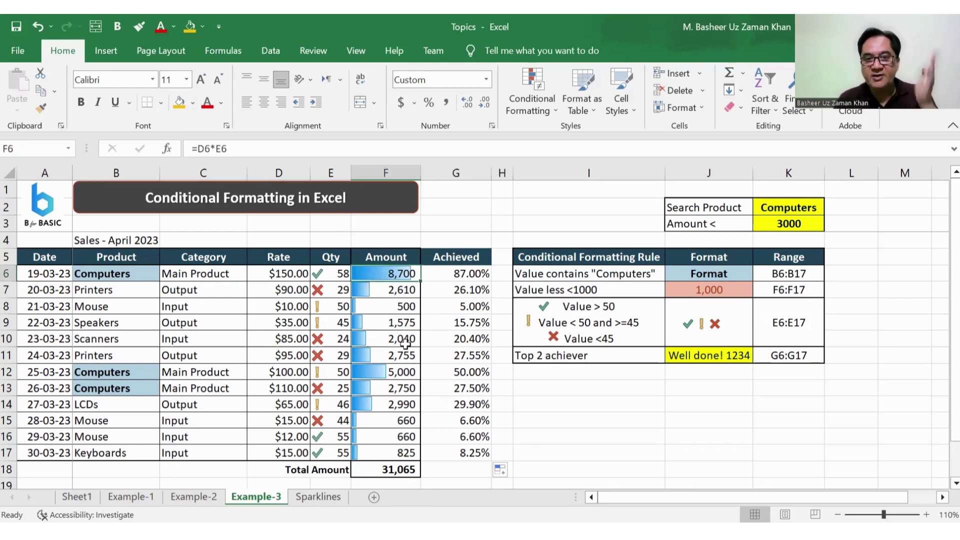
pyautogui.click(396, 310)
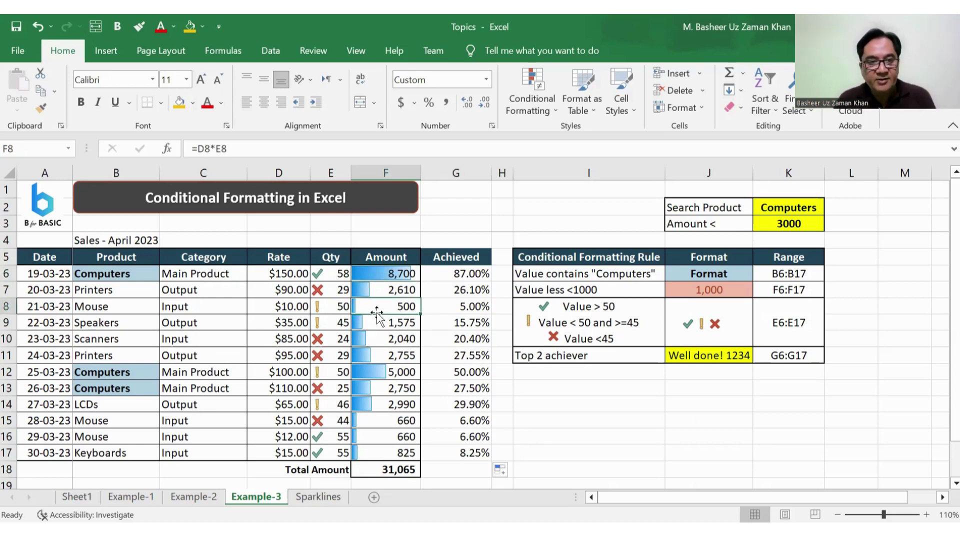
pyautogui.click(452, 311)
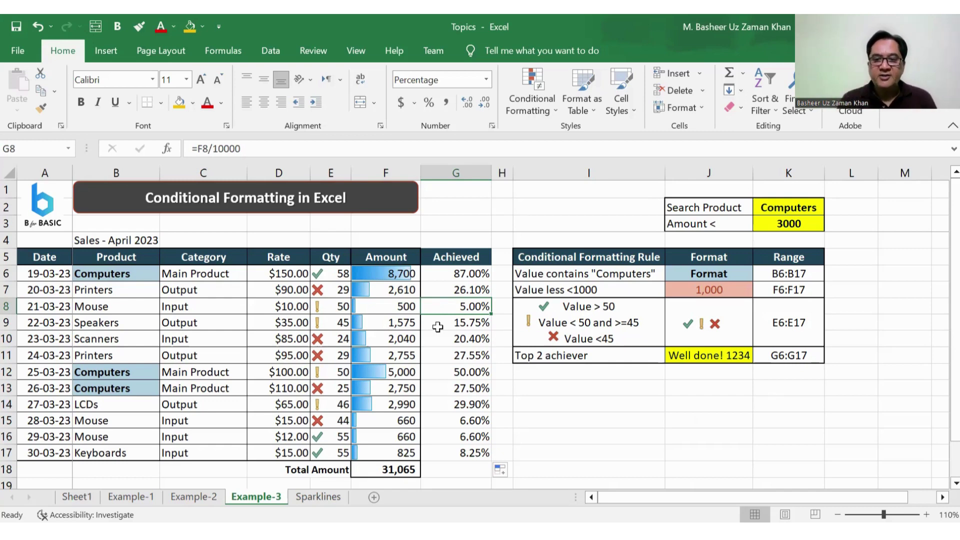
pyautogui.click(550, 356)
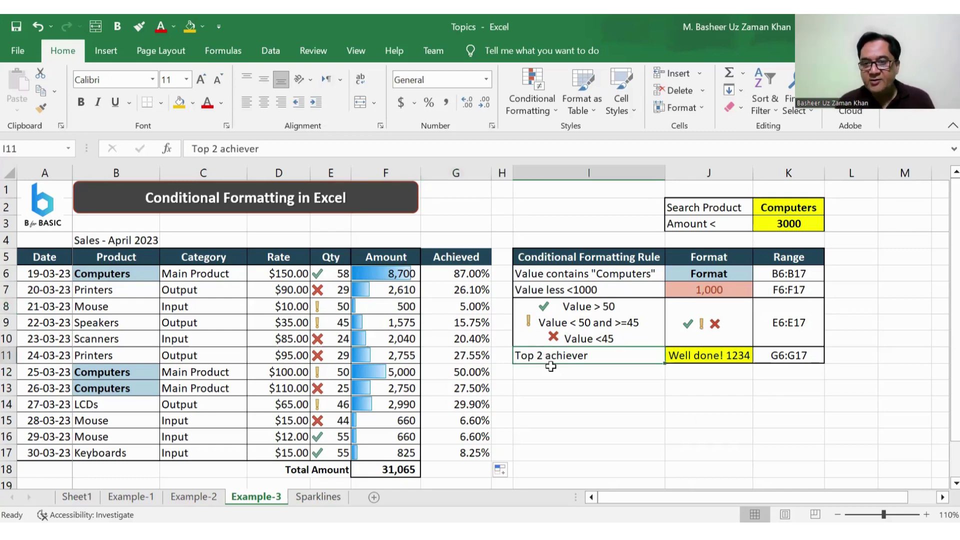
pyautogui.click(585, 400)
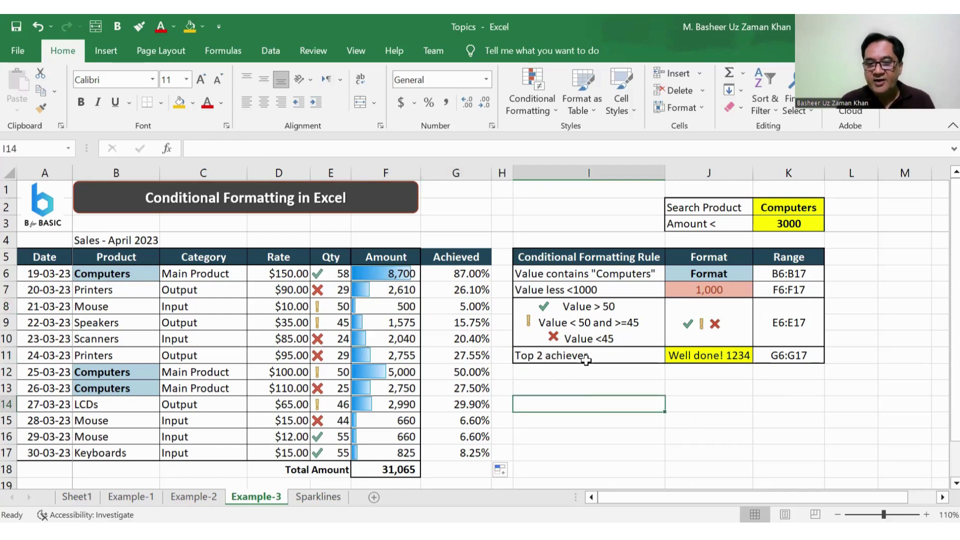
pyautogui.click(585, 359)
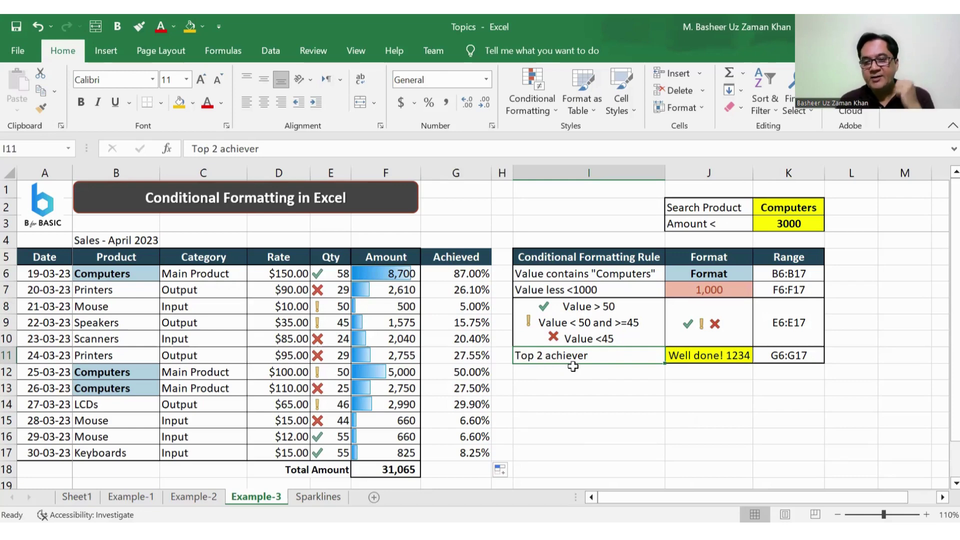
pyautogui.click(698, 360)
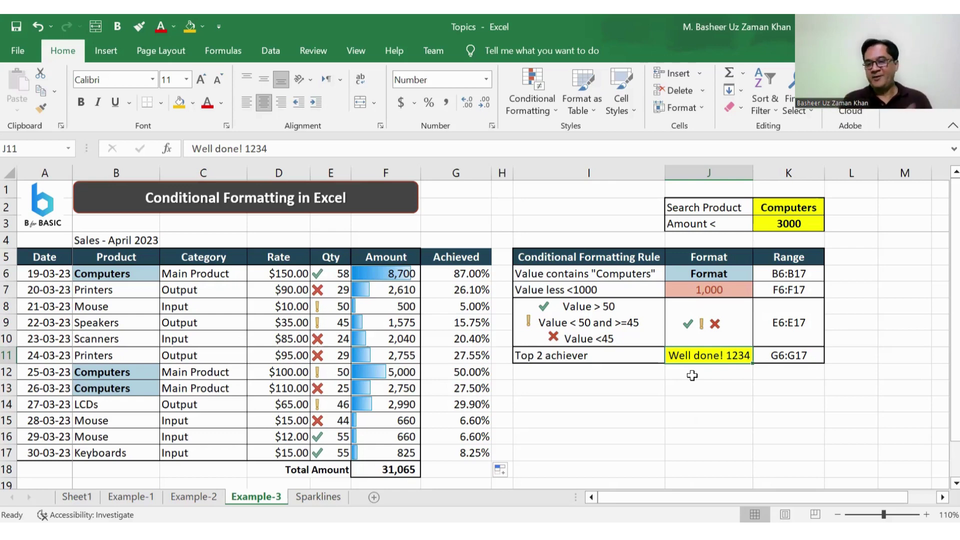
pyautogui.click(766, 359)
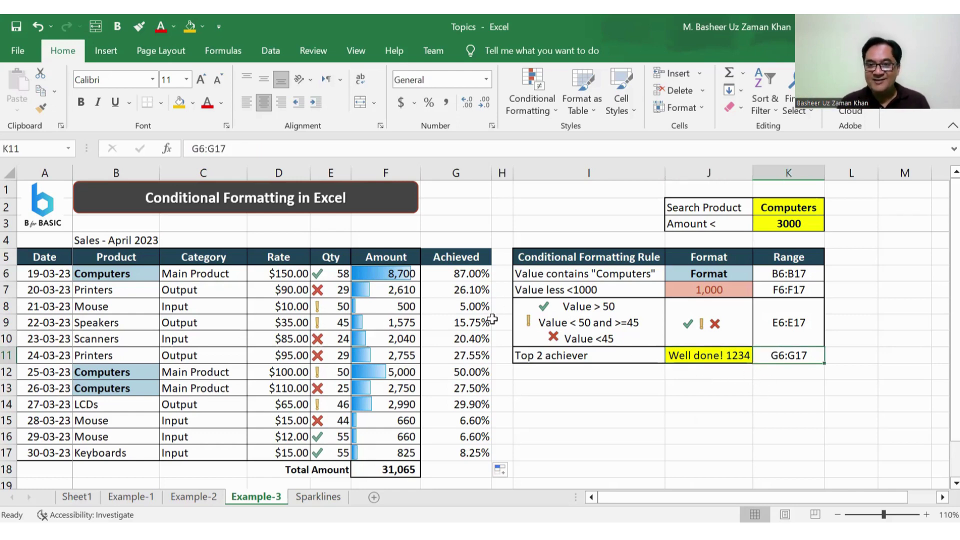
# Start a new conditional formatting rule for G6:G17 of the type "Format only top or bottom ranked values".
pyautogui.moveTo(458, 275); pyautogui.dragTo(492, 455)
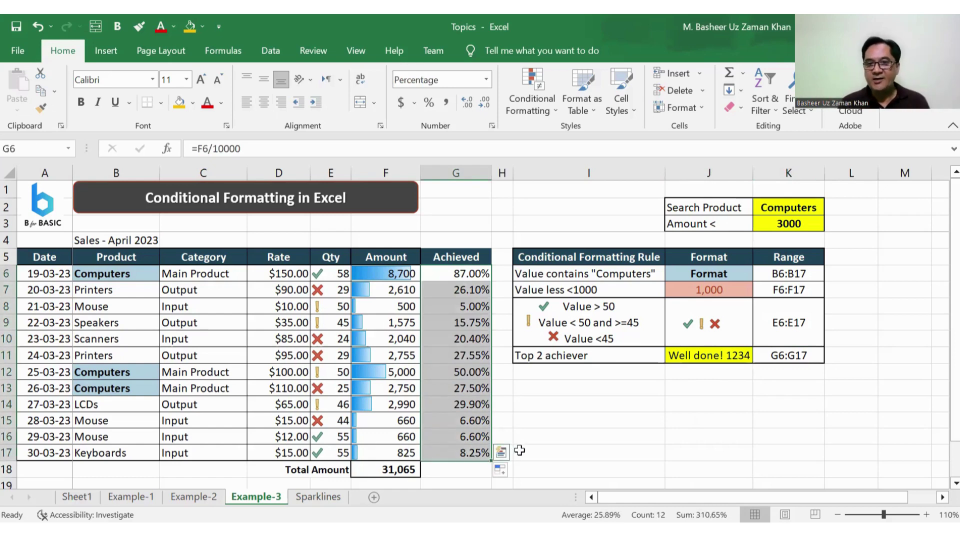
pyautogui.click(532, 100)
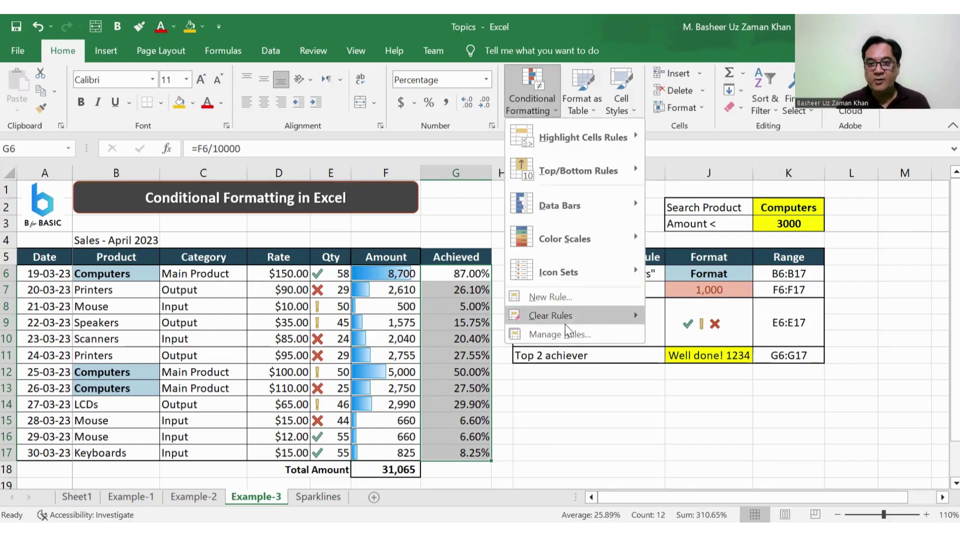
pyautogui.click(564, 299)
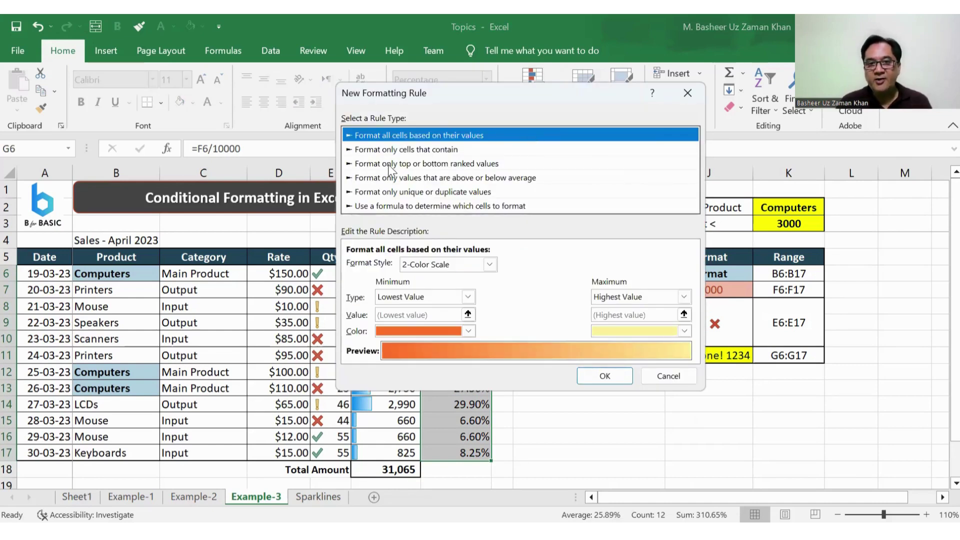
pyautogui.click(425, 164)
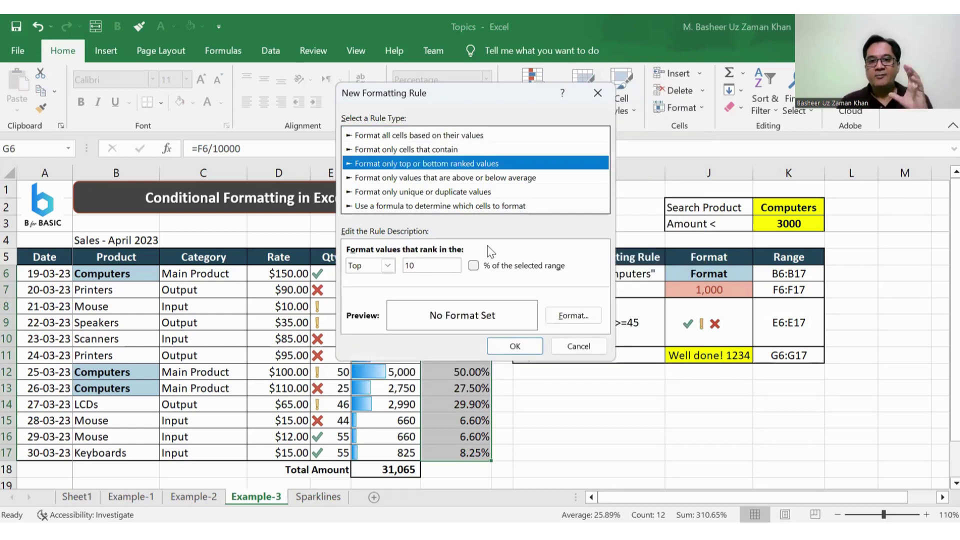
# Set the rule to format values that rank in the Top 2, without using a percentage of the selected range.
pyautogui.click(424, 265)
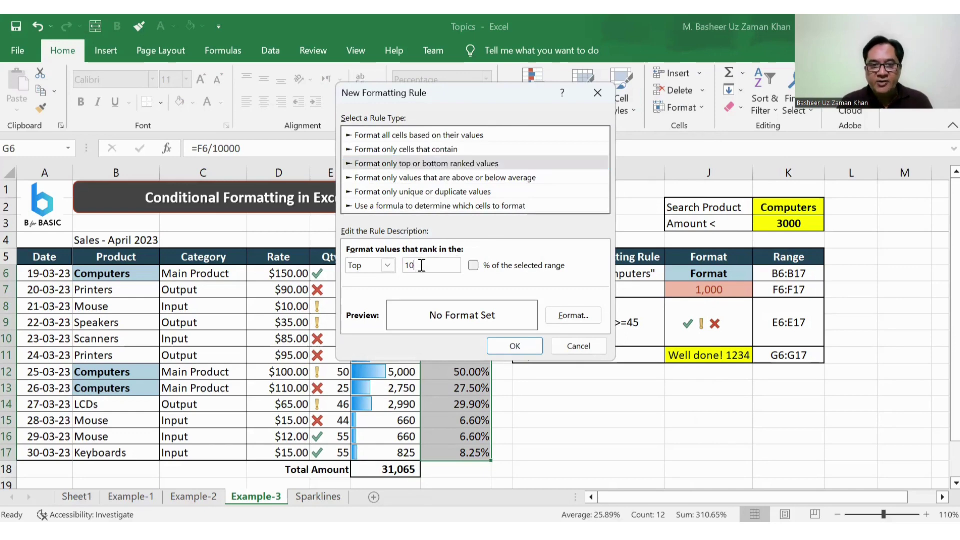
pyautogui.click(387, 266)
pyautogui.click(386, 266)
pyautogui.moveTo(423, 266); pyautogui.dragTo(389, 268)
pyautogui.write('2')
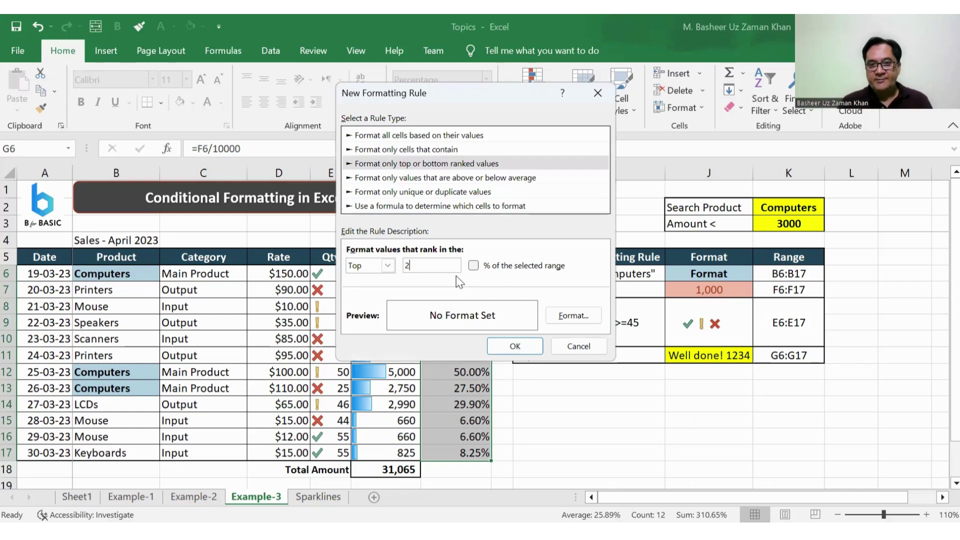
pyautogui.click(473, 267)
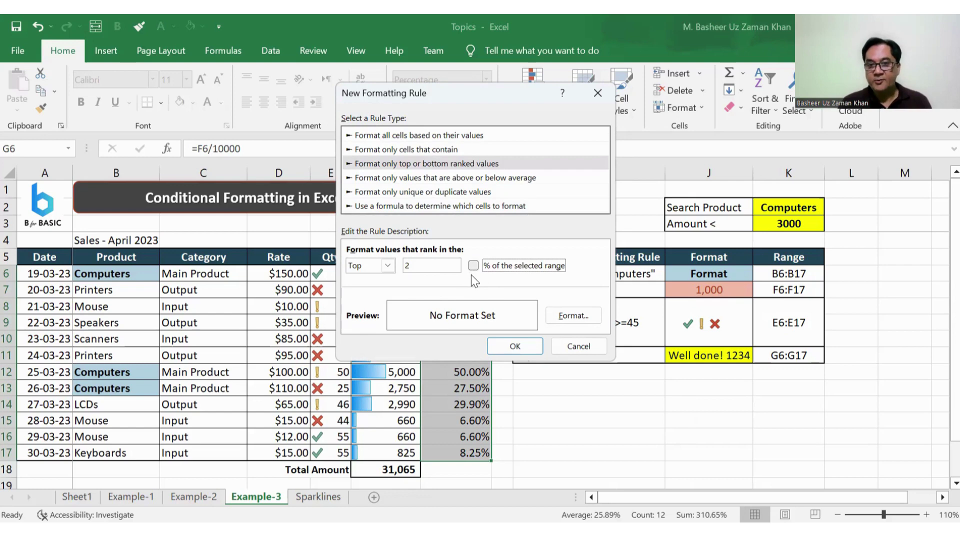
# Give the Top 2 rule a yellow fill and bold font style, and apply it to G6:G17.
pyautogui.click(576, 316)
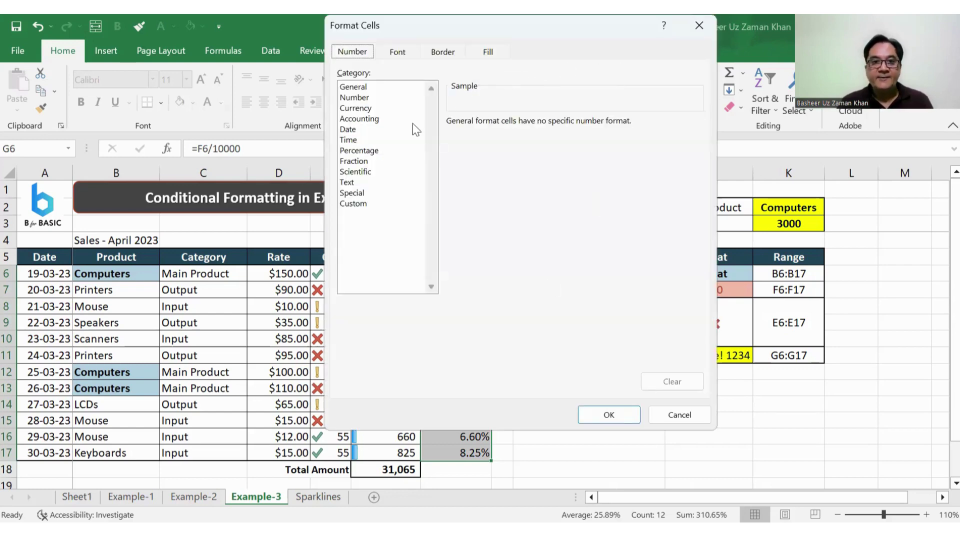
pyautogui.click(483, 50)
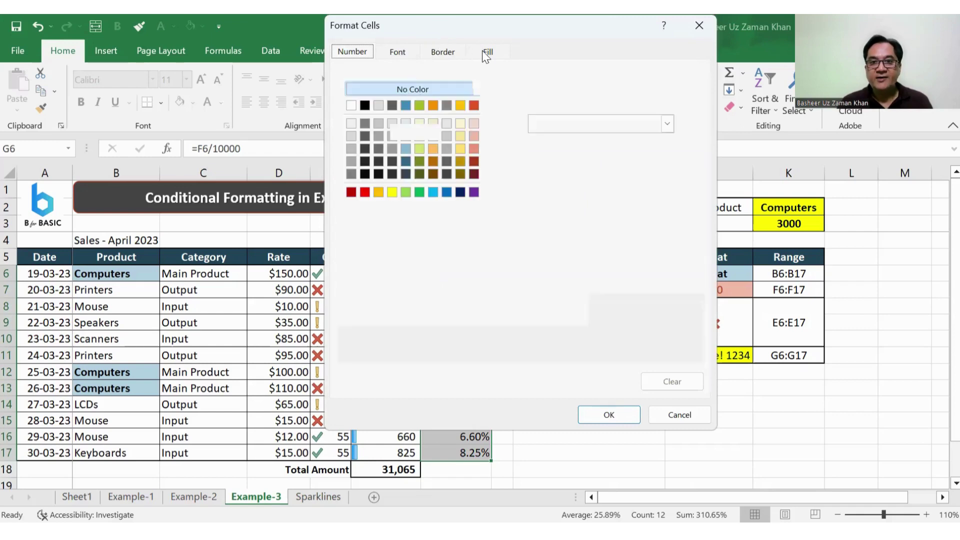
pyautogui.click(392, 193)
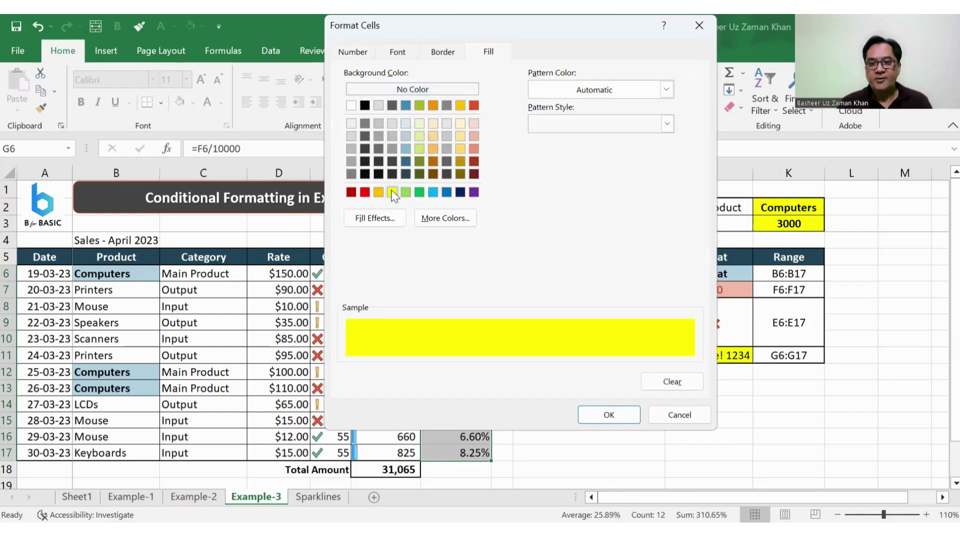
pyautogui.click(396, 54)
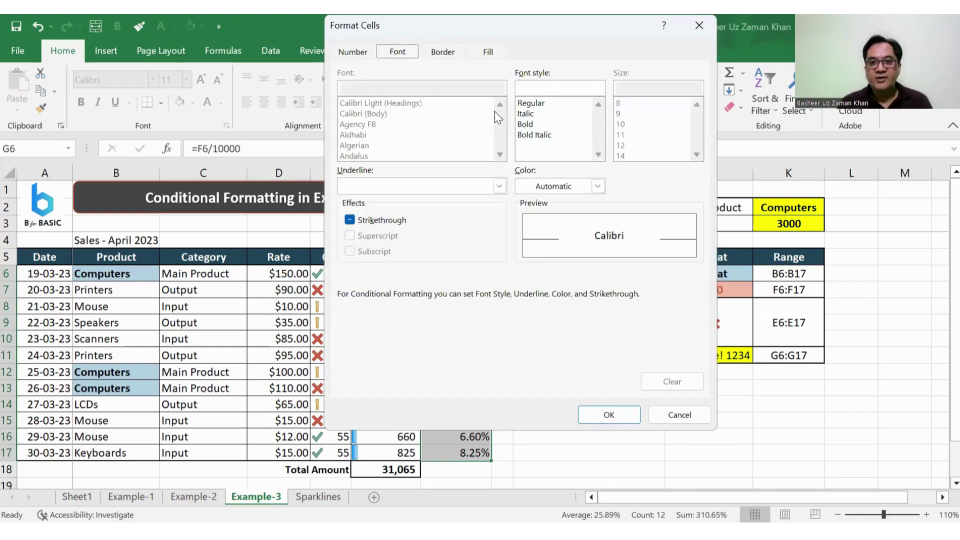
pyautogui.click(525, 124)
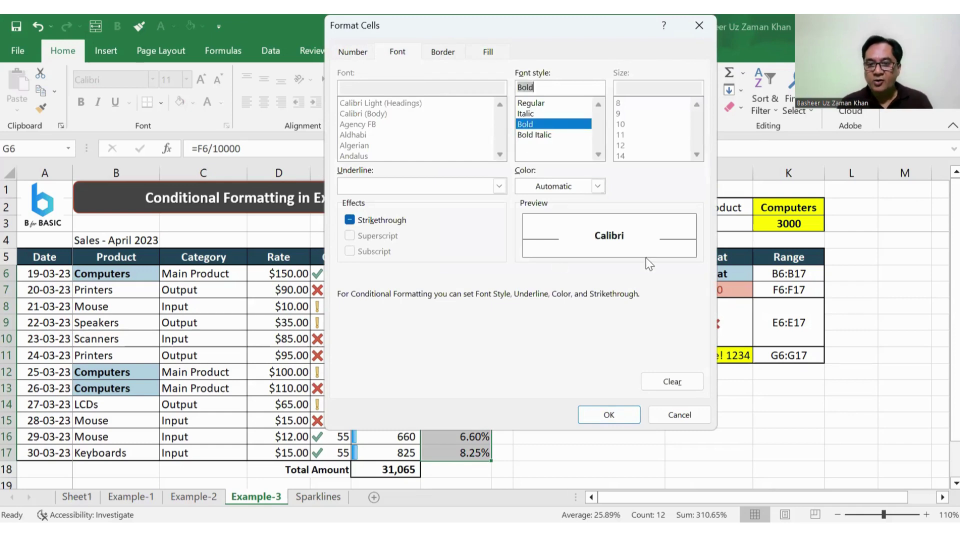
pyautogui.click(610, 415)
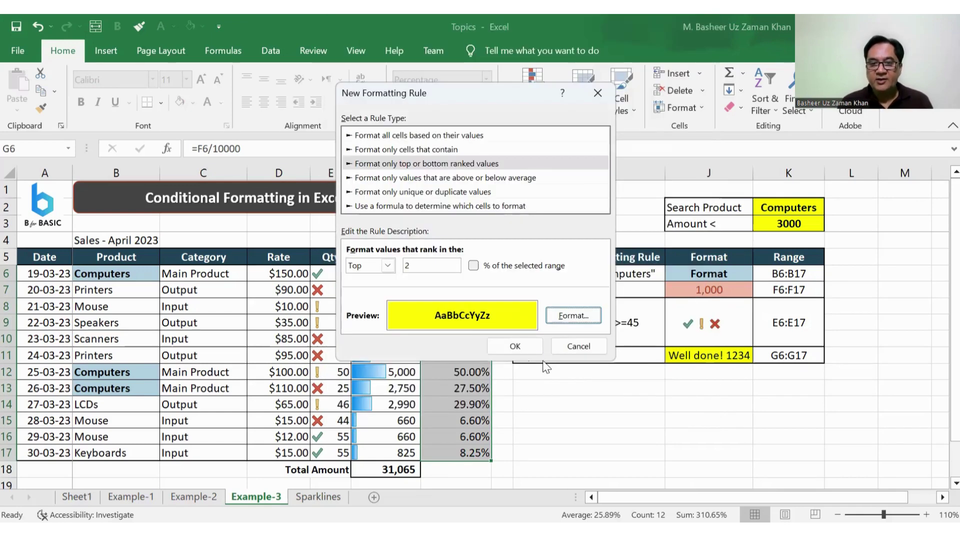
pyautogui.click(526, 347)
pyautogui.click(579, 418)
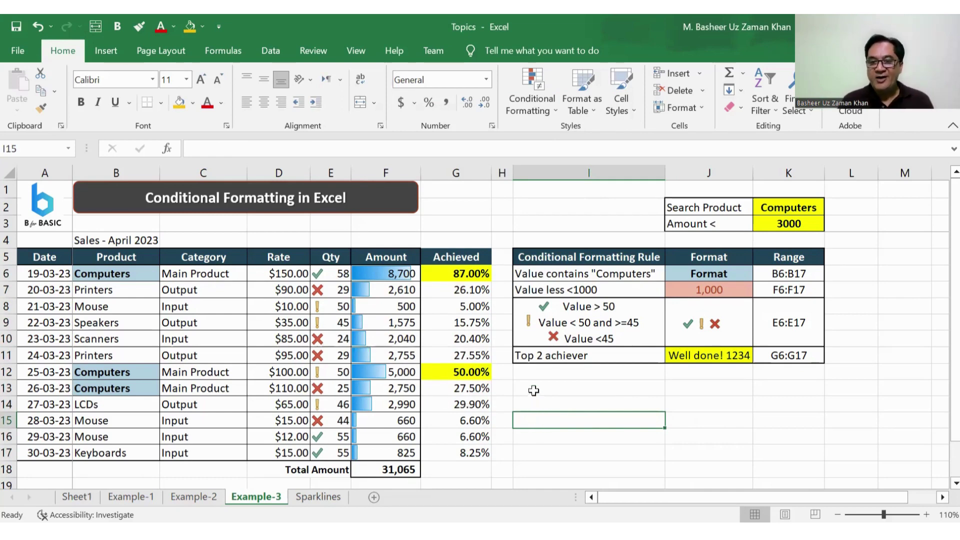
pyautogui.click(554, 345)
pyautogui.click(599, 404)
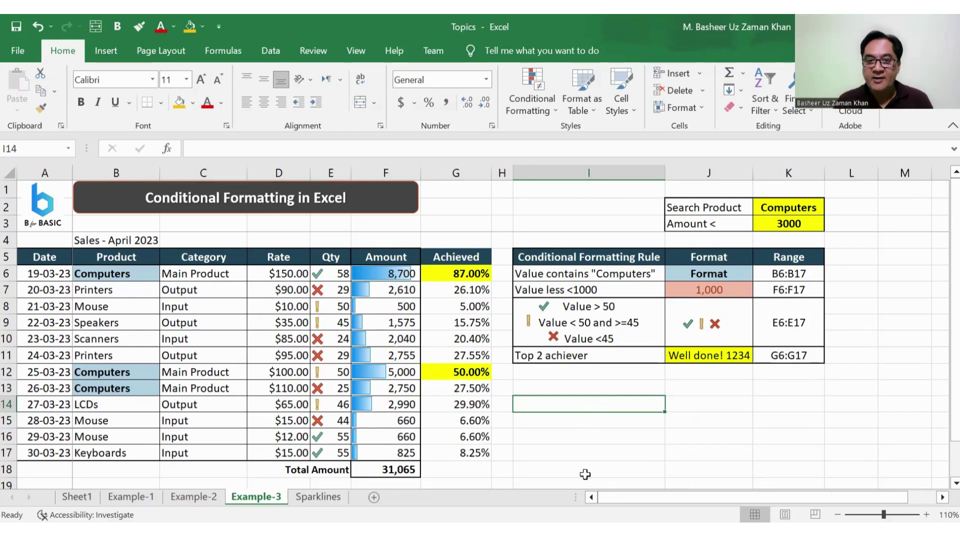
# Open the cell format settings of the existing Top 2 rule on G6:G17 for editing.
pyautogui.moveTo(451, 277); pyautogui.dragTo(461, 451)
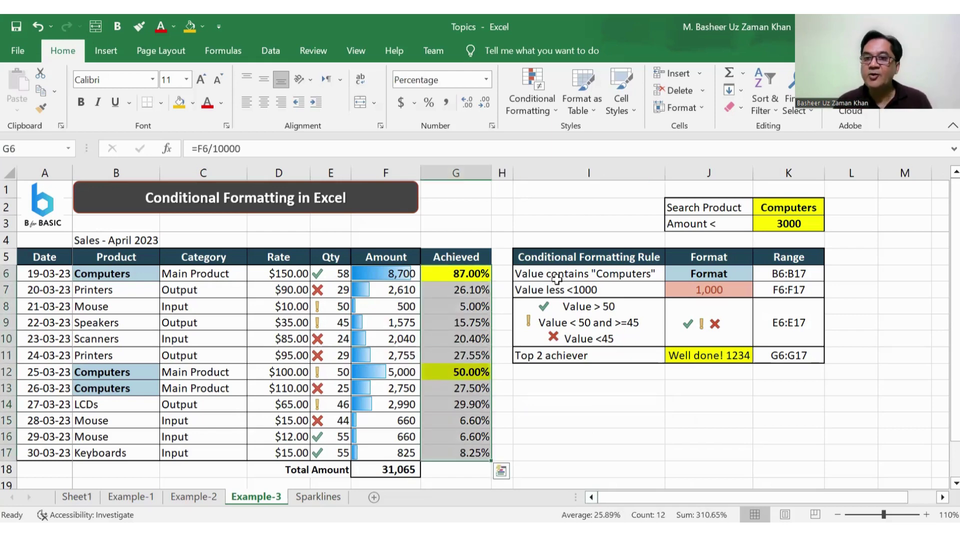
pyautogui.click(529, 96)
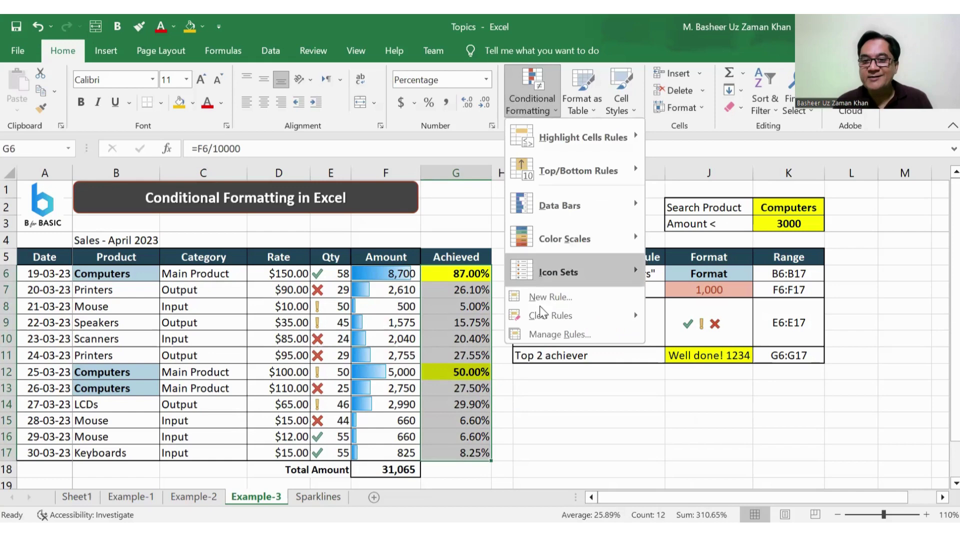
pyautogui.click(548, 336)
pyautogui.click(314, 205)
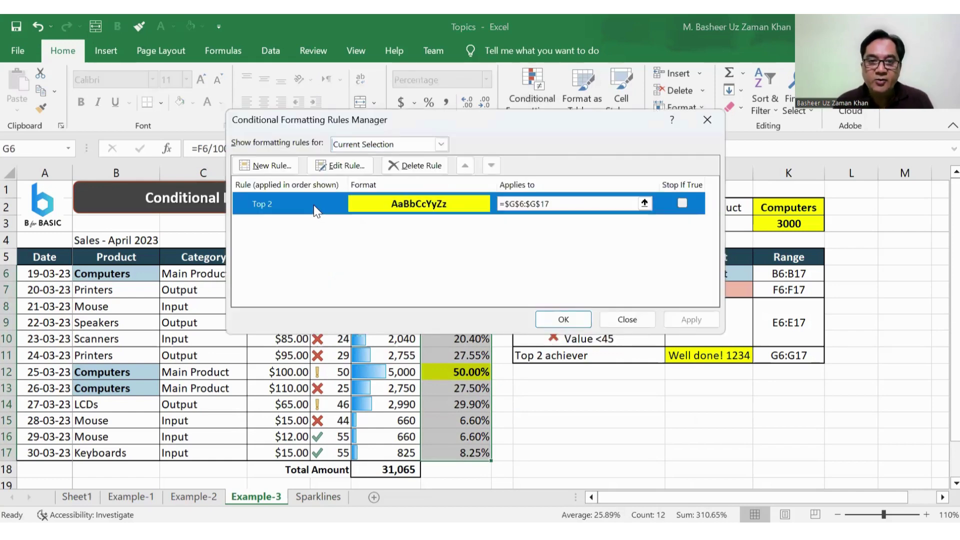
pyautogui.click(349, 166)
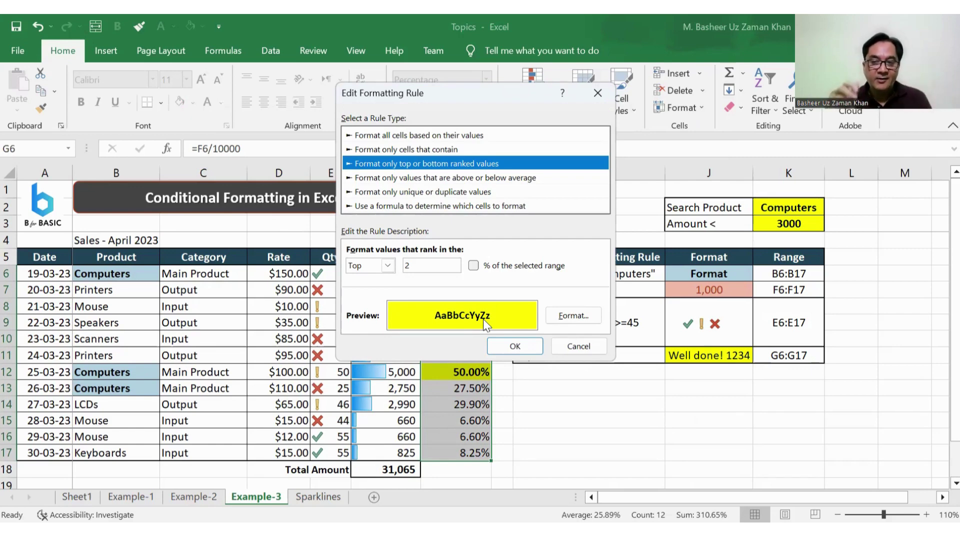
pyautogui.click(558, 320)
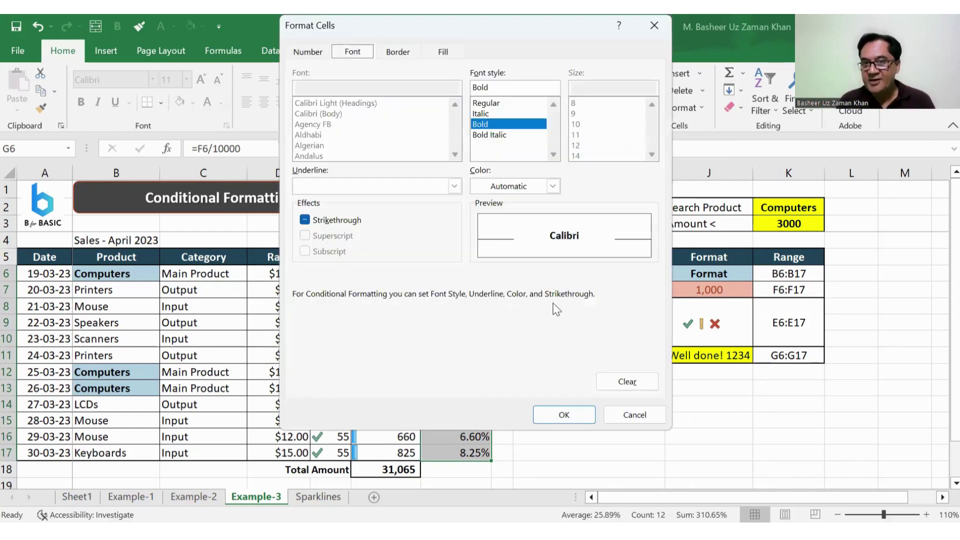
# Replace the rule's General number format with the custom code "Well Done! " 00, including the quotation marks around the text.
pyautogui.click(308, 52)
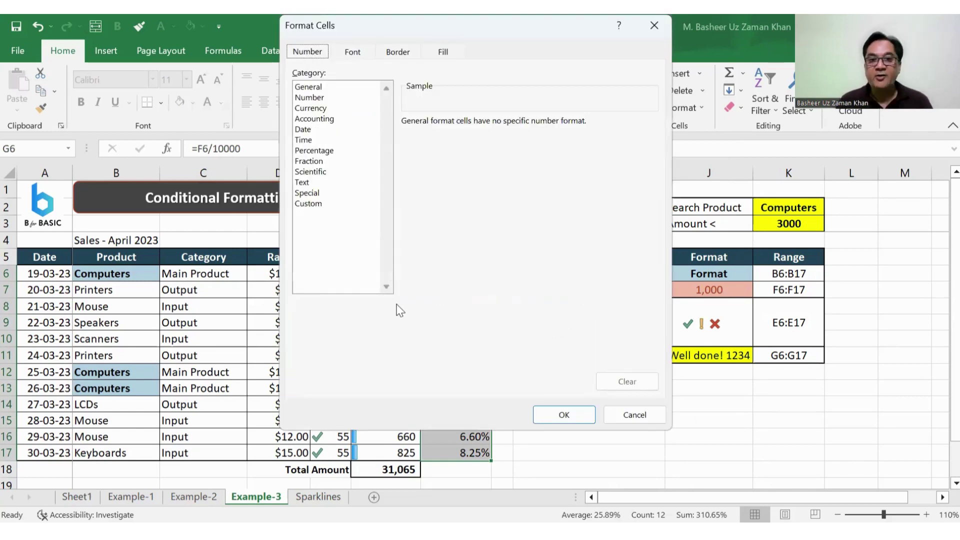
pyautogui.click(316, 204)
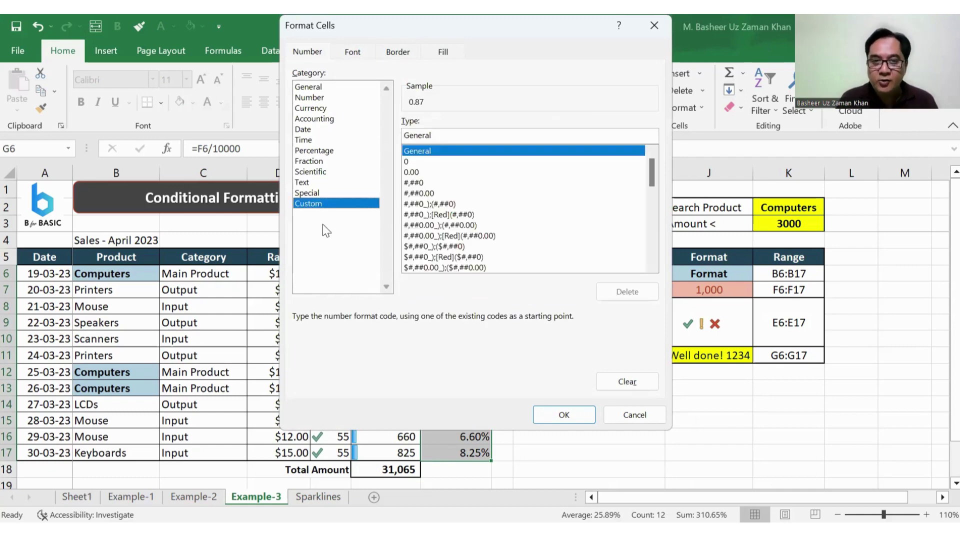
pyautogui.click(440, 136)
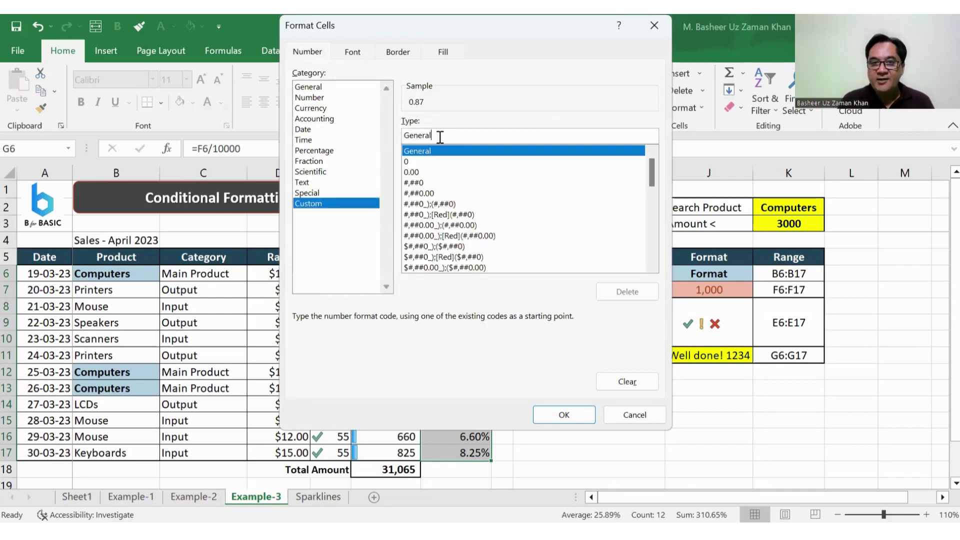
pyautogui.press('BackSpace')
pyautogui.press('BackSpace')
pyautogui.press('BackSpace')
pyautogui.press('BackSpace')
pyautogui.press('BackSpace')
pyautogui.press('BackSpace')
pyautogui.press('BackSpace')
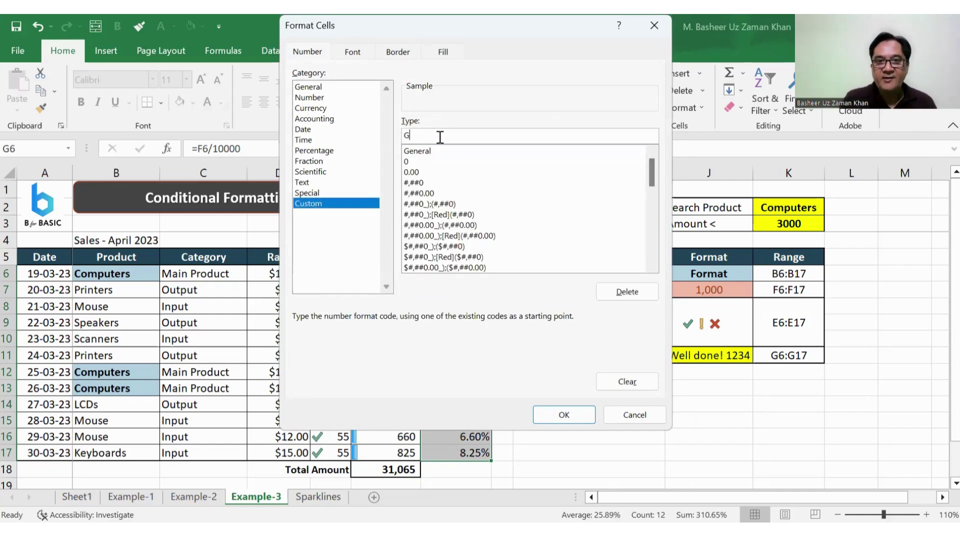
pyautogui.write('"')
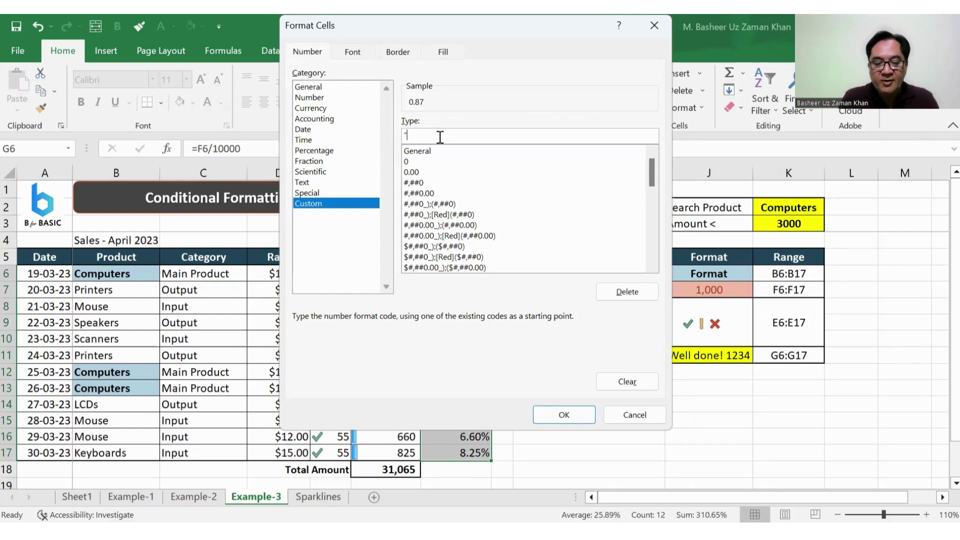
pyautogui.write('Well')
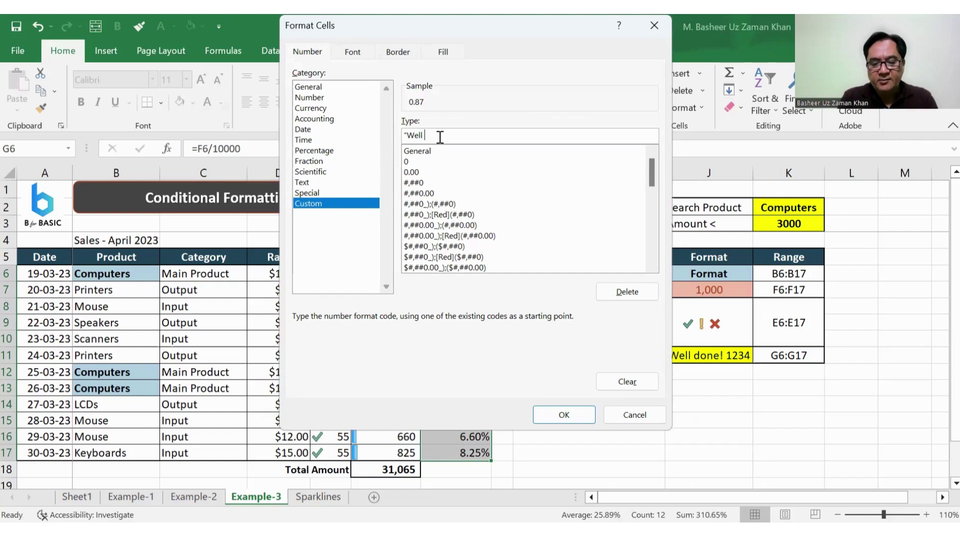
pyautogui.write(' Done!')
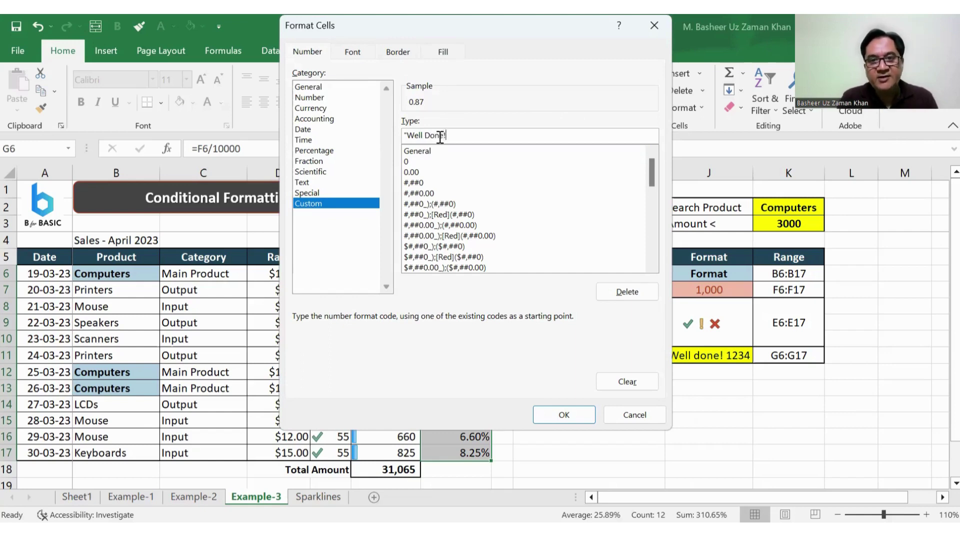
pyautogui.write(' "')
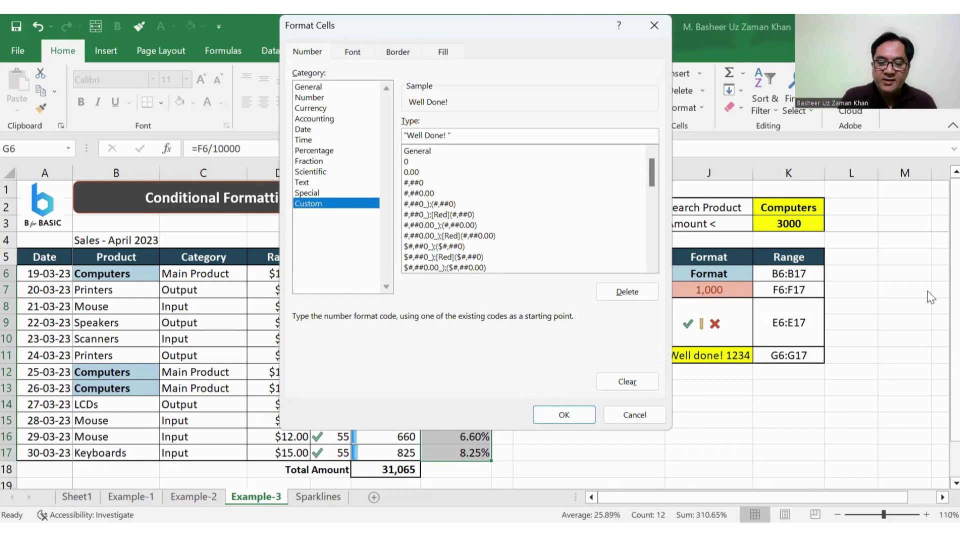
pyautogui.write(' 00')
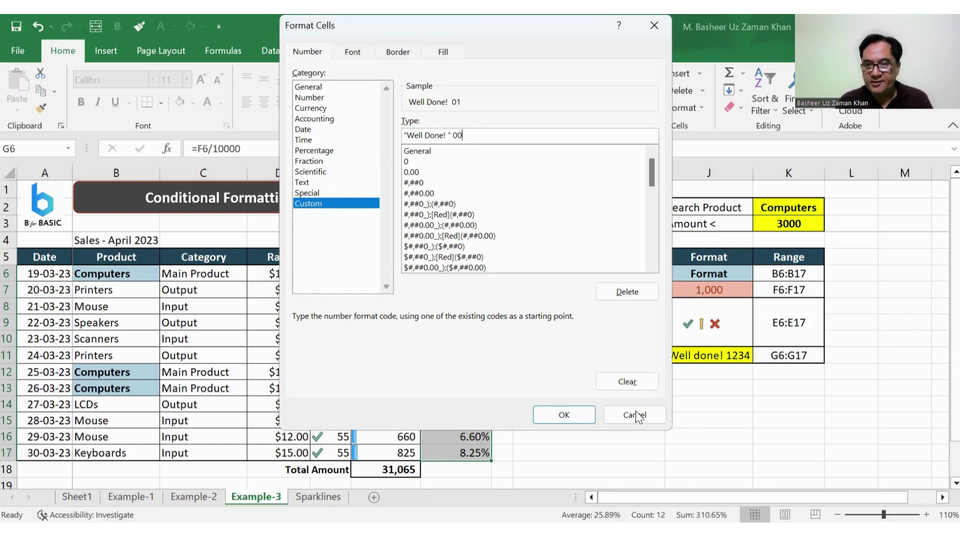
# Apply the edited Top 2 rule to the sheet and widen the Achieved column to fit the longer text.
pyautogui.click(574, 417)
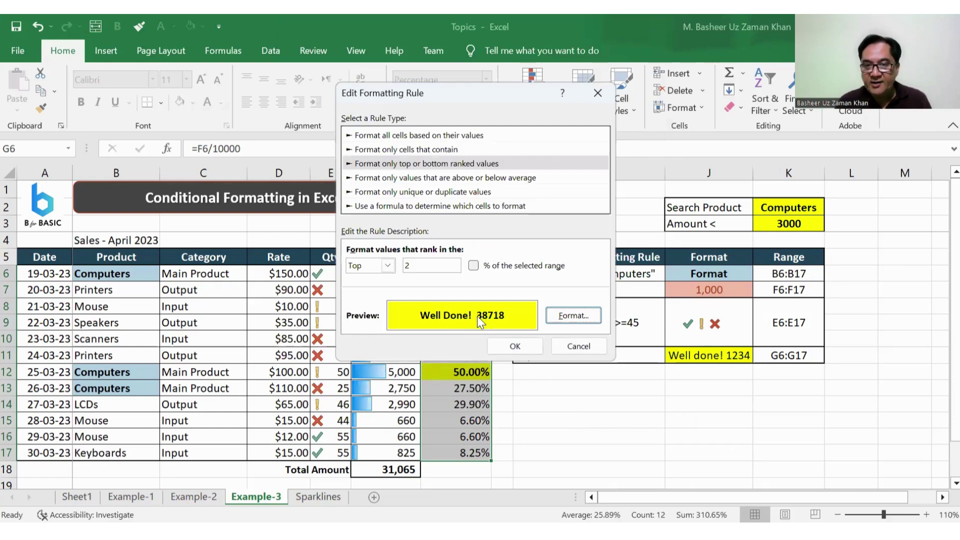
pyautogui.click(515, 346)
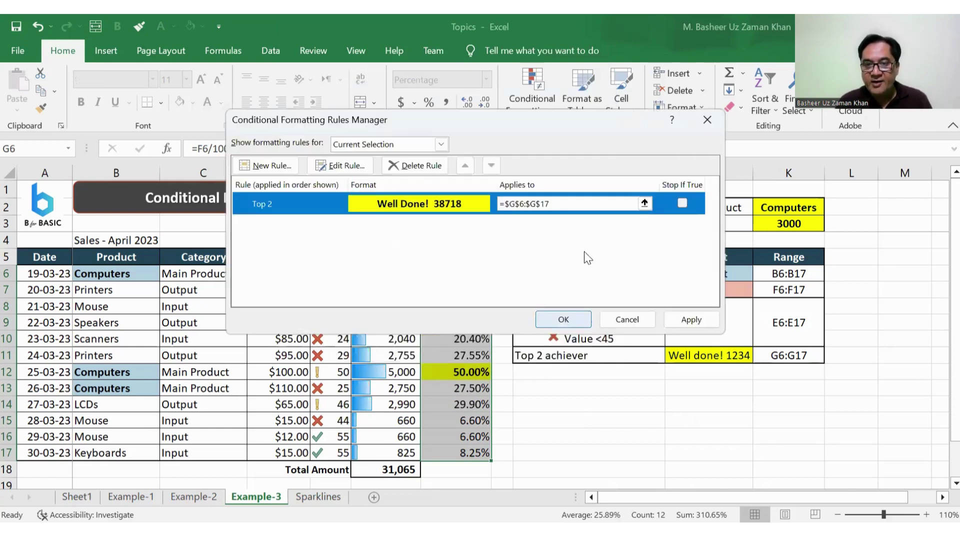
pyautogui.click(563, 319)
pyautogui.click(620, 441)
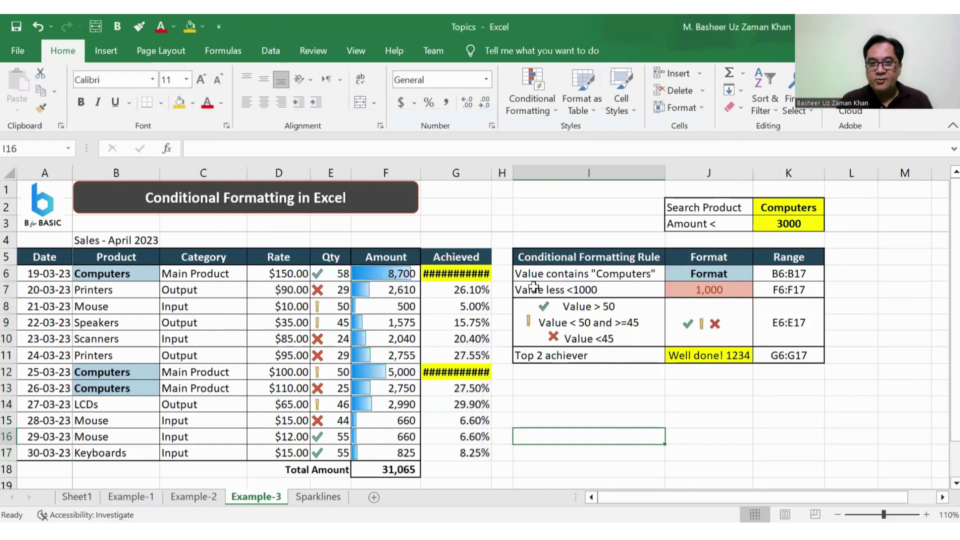
pyautogui.moveTo(492, 176); pyautogui.dragTo(519, 179)
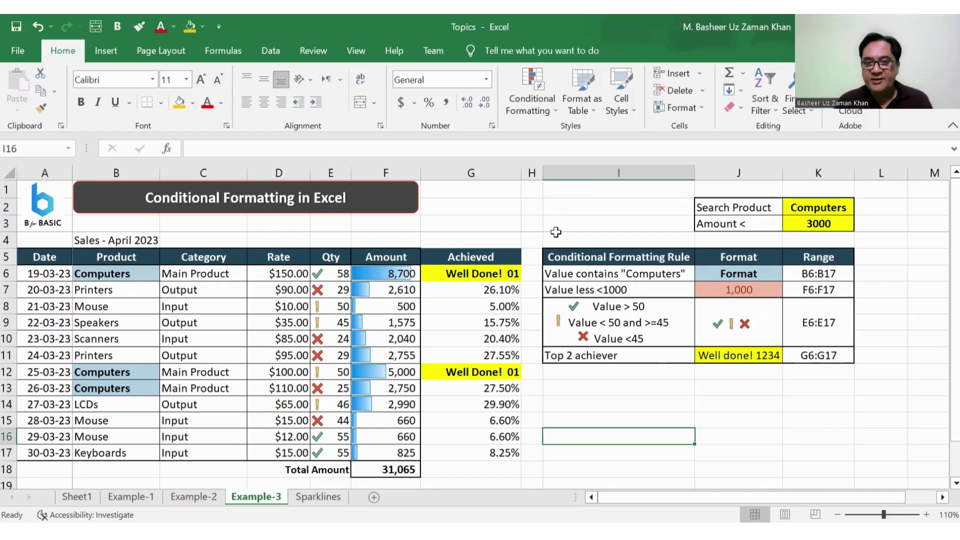
# Reopen the Top 2 rule on G6:G17 and bring up its cell format settings.
pyautogui.moveTo(443, 282); pyautogui.dragTo(440, 452)
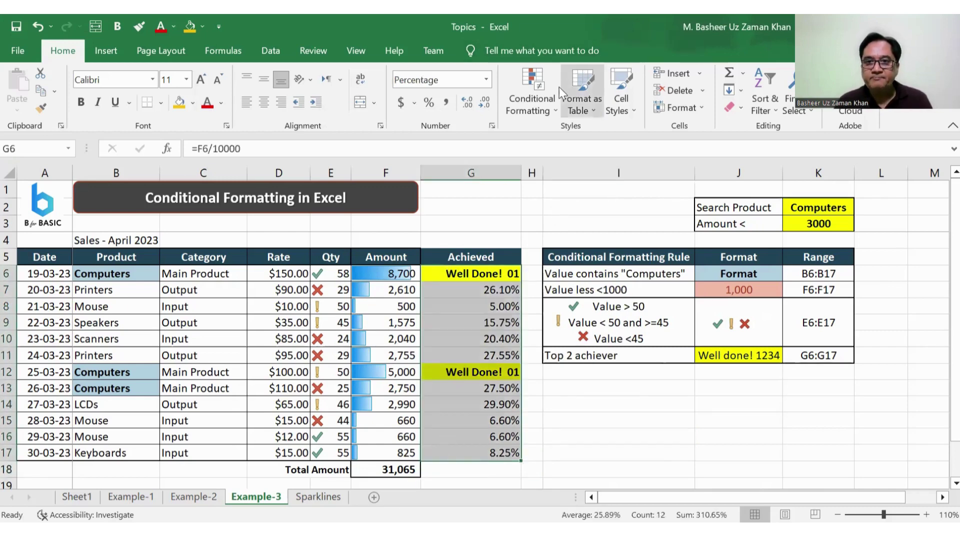
pyautogui.click(551, 97)
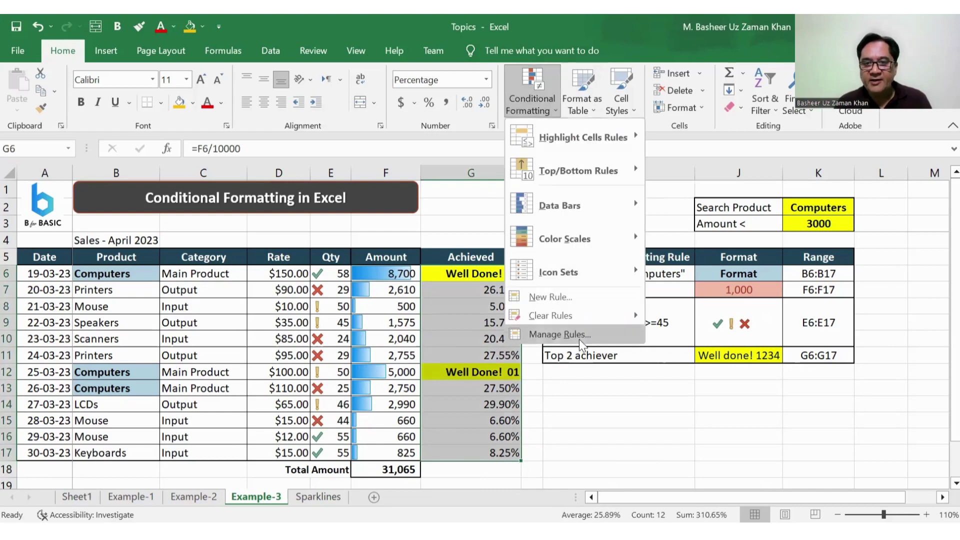
pyautogui.click(579, 338)
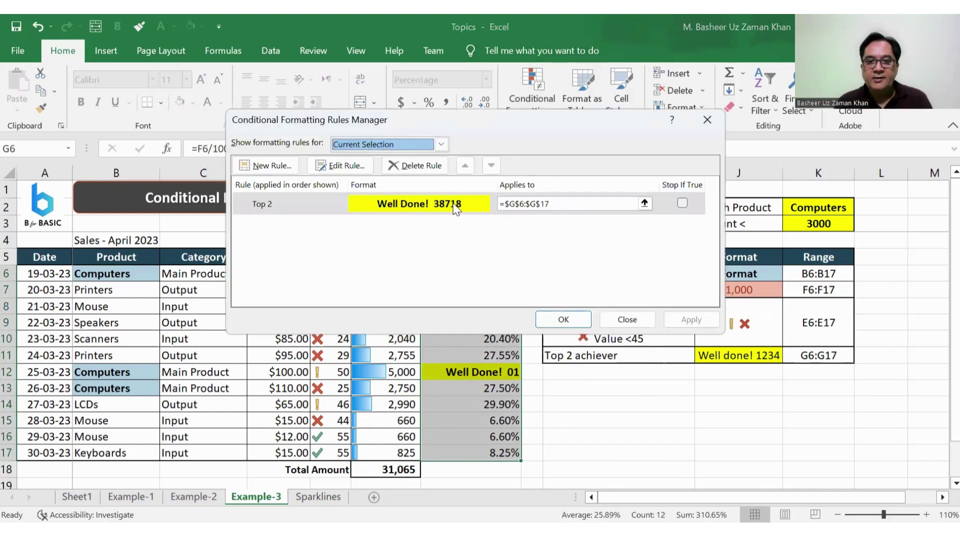
pyautogui.click(455, 208)
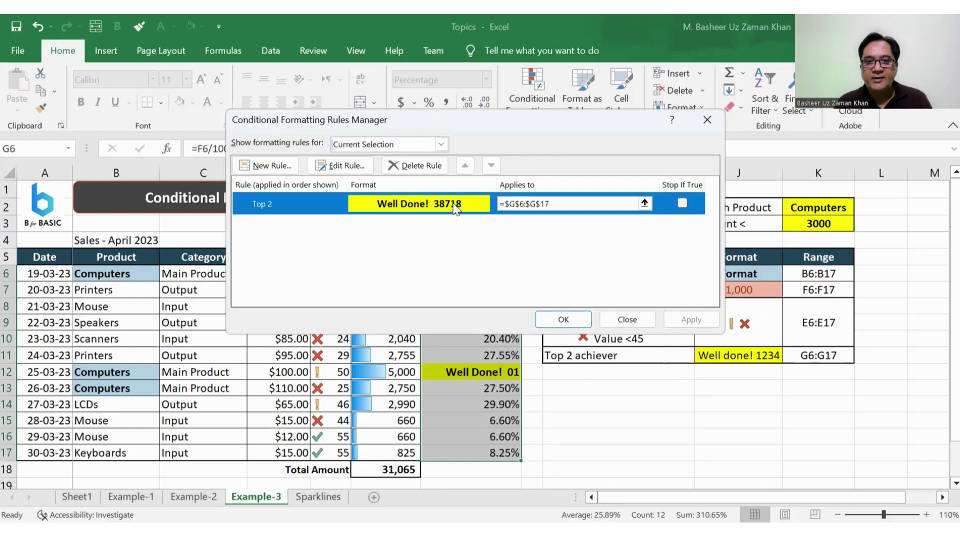
pyautogui.doubleClick(521, 262)
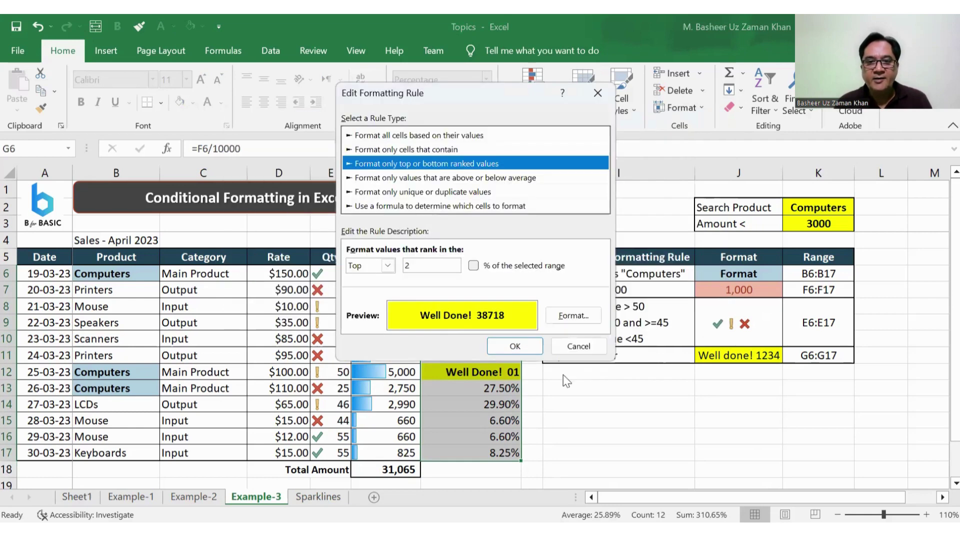
pyautogui.click(575, 315)
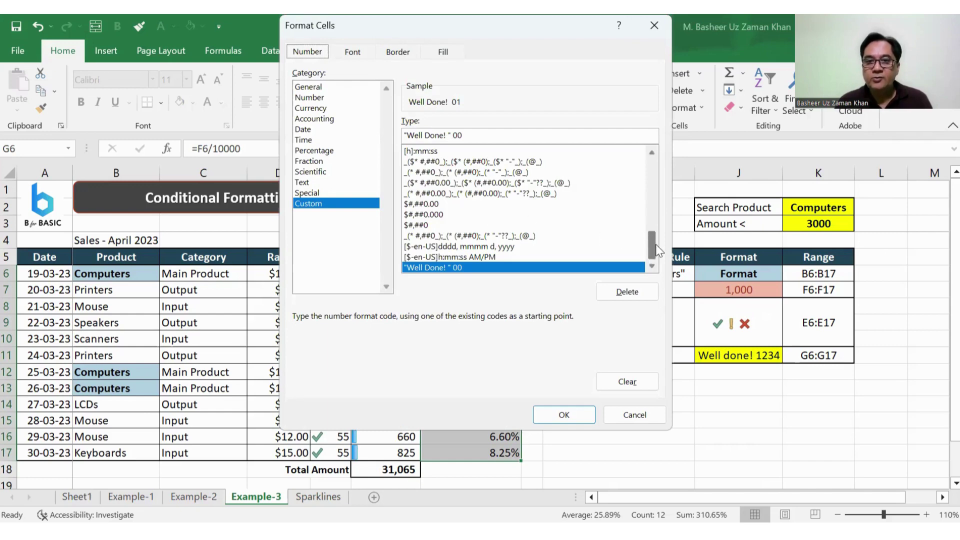
# Change the Top 2 rule's custom number format code to "Well Done! " 0.00% and accept the format.
pyautogui.moveTo(659, 250); pyautogui.dragTo(653, 165)
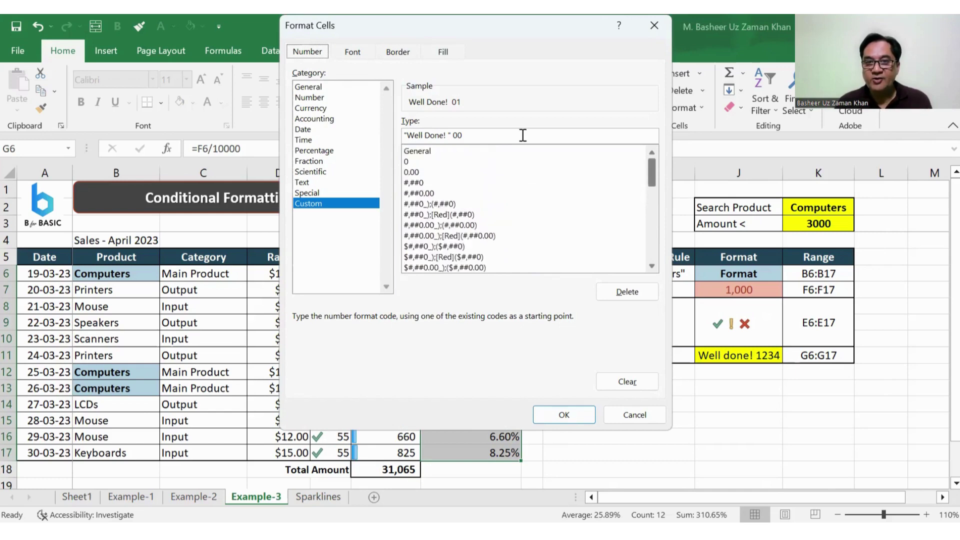
pyautogui.click(466, 136)
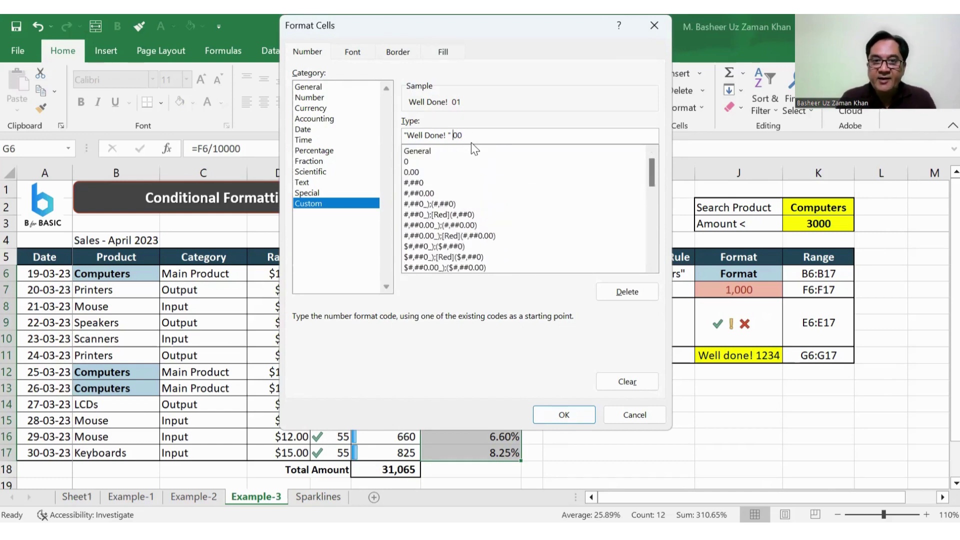
pyautogui.write('0')
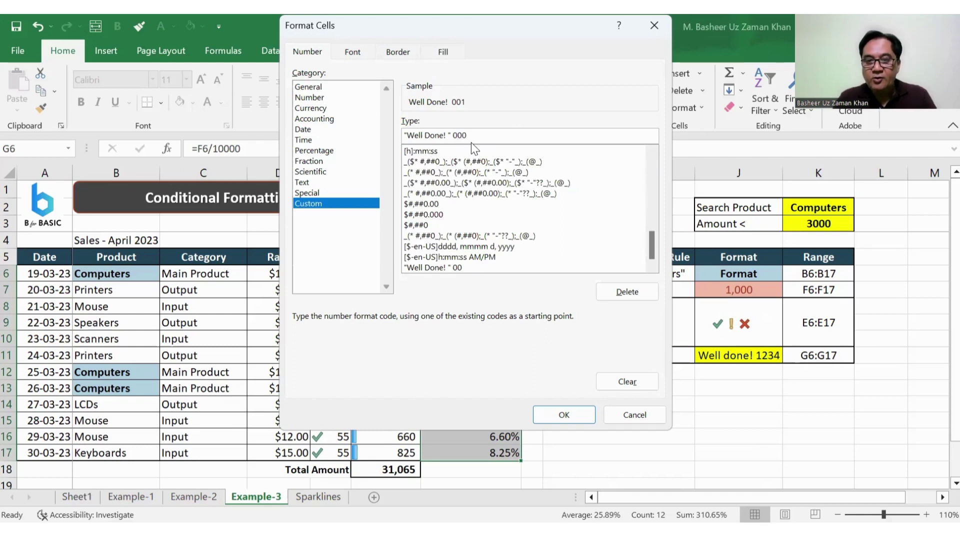
pyautogui.write('.')
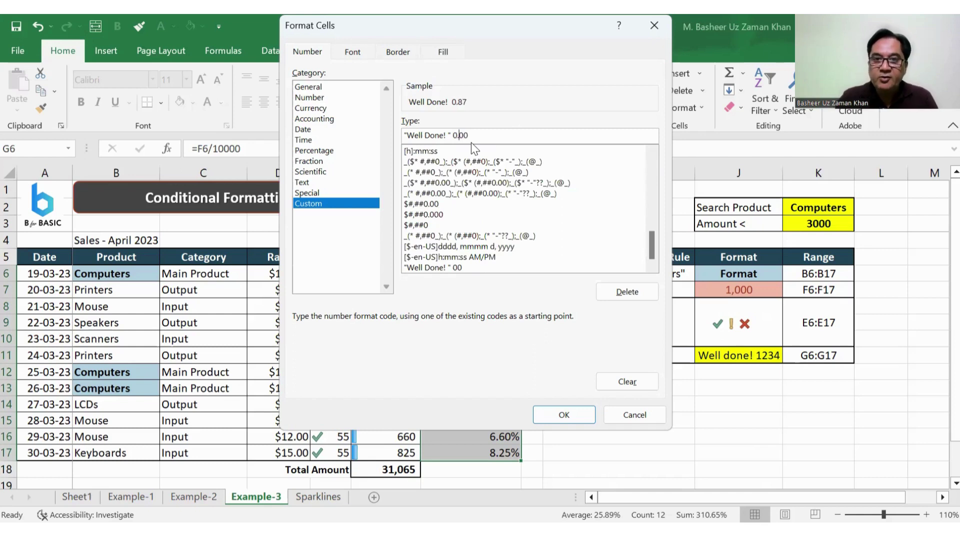
pyautogui.click(501, 136)
pyautogui.write('%')
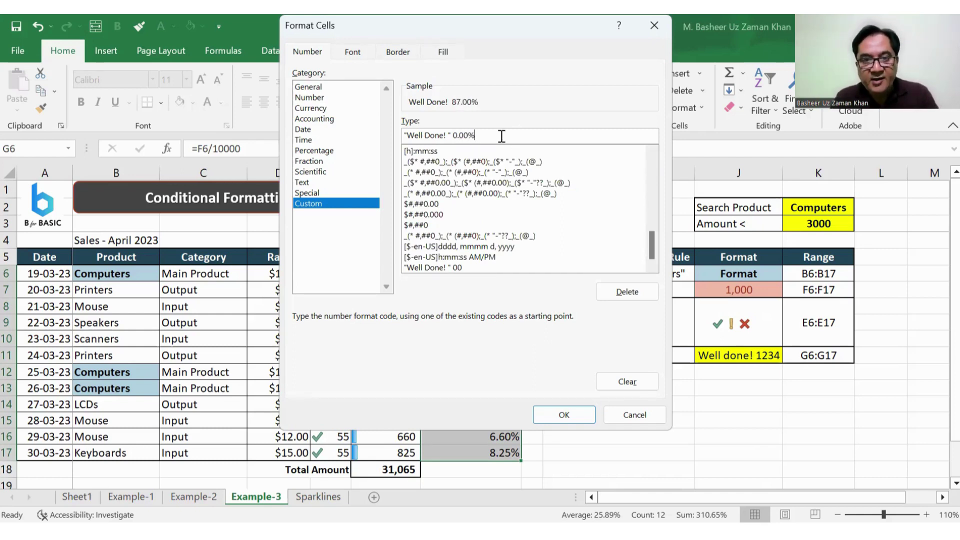
pyautogui.click(566, 416)
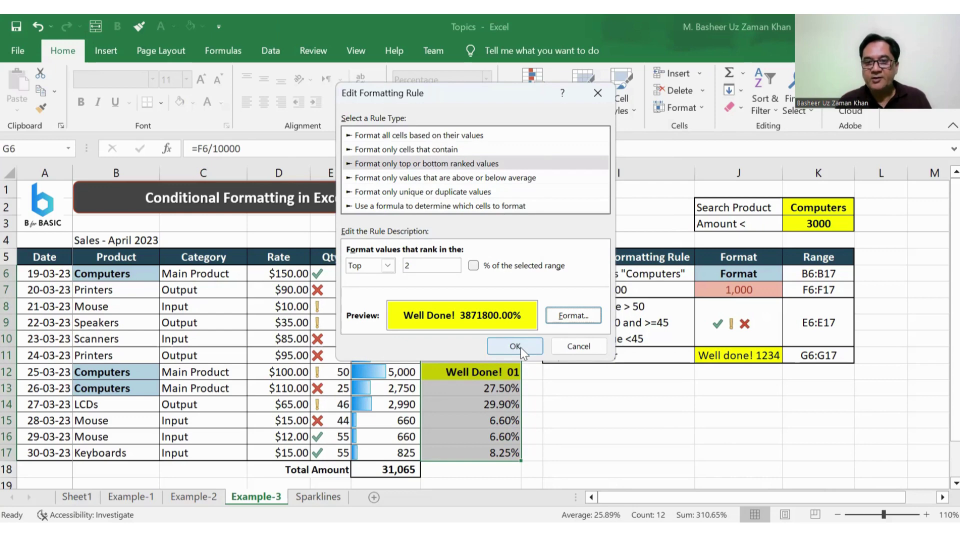
# Apply the percentage version of the Top 2 rule to G6:G17 and widen the Achieved column to fit its text.
pyautogui.click(516, 346)
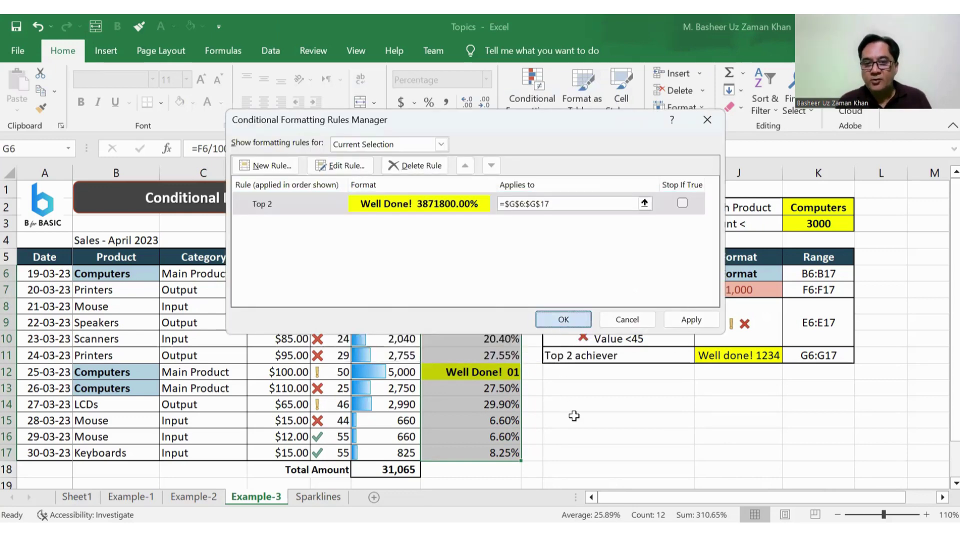
pyautogui.press('Return')
pyautogui.click(574, 416)
pyautogui.click(481, 273)
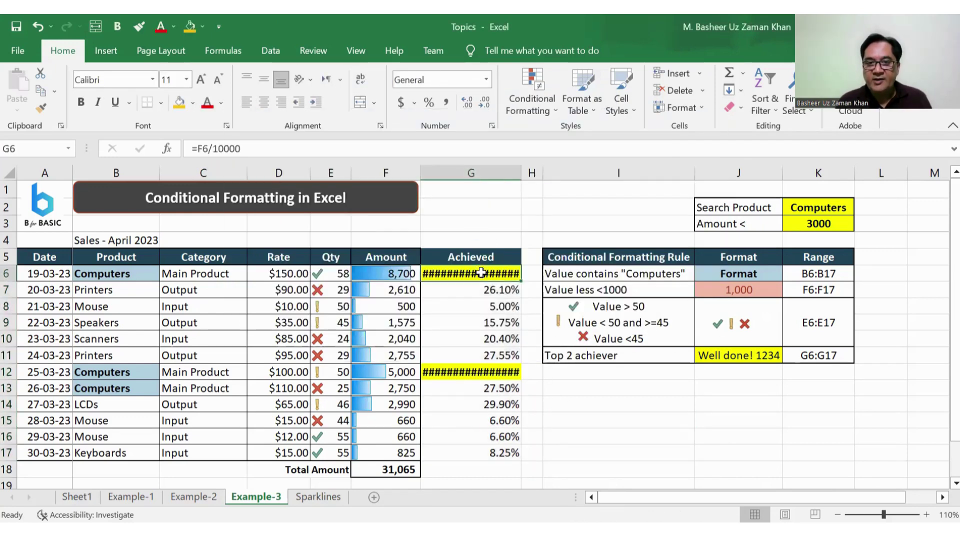
pyautogui.click(485, 374)
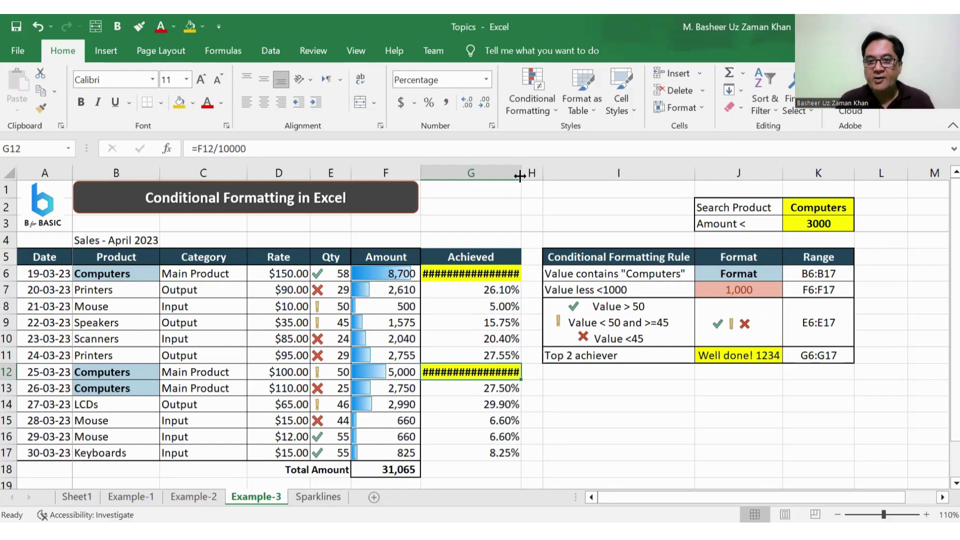
pyautogui.moveTo(520, 175); pyautogui.dragTo(542, 174)
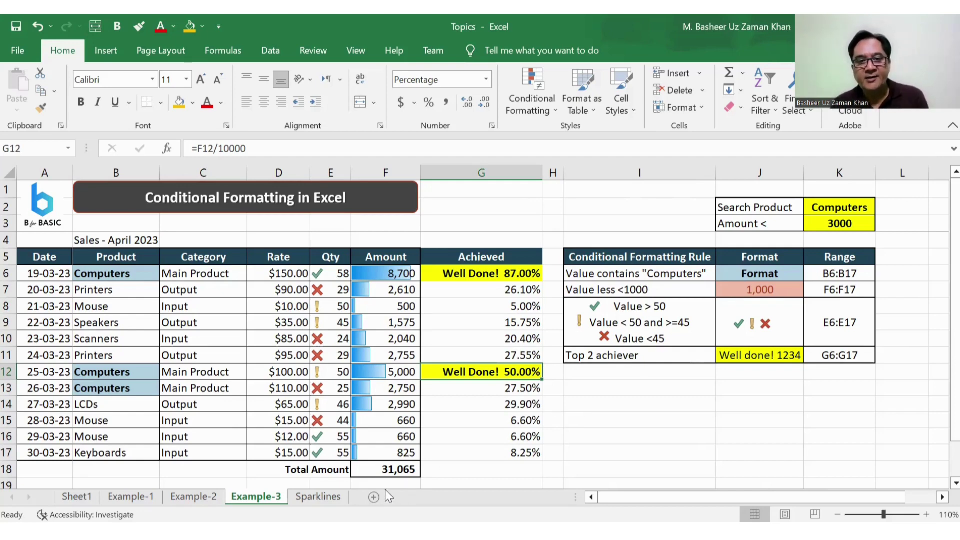
# Open the Sparklines sheet and examine its product list, month headers and monthly sales figures.
pyautogui.click(329, 495)
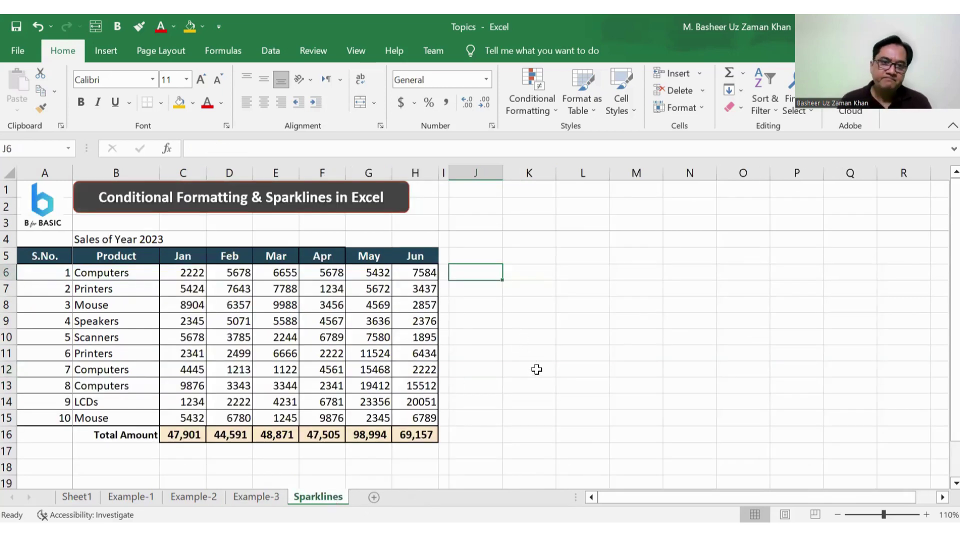
pyautogui.moveTo(119, 272); pyautogui.dragTo(109, 413)
pyautogui.click(185, 255)
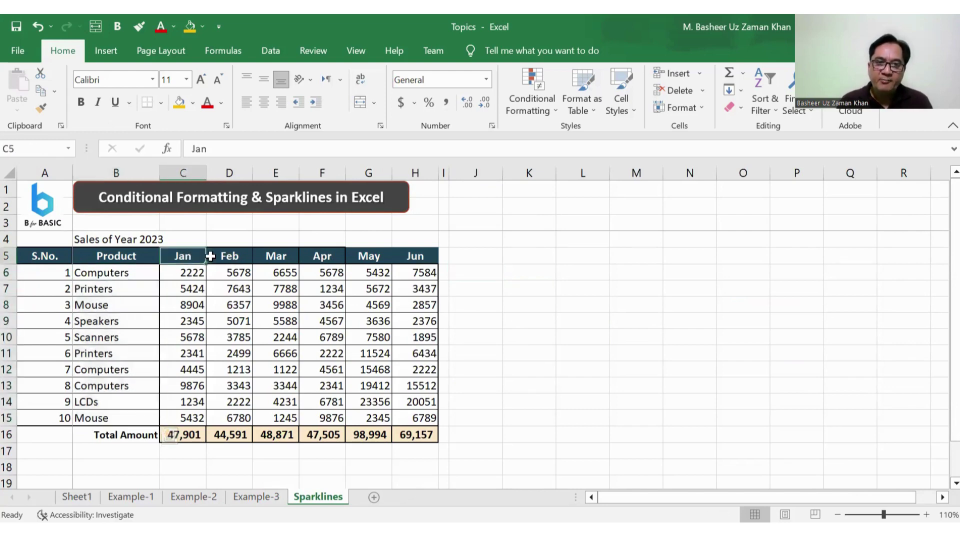
pyautogui.moveTo(210, 256); pyautogui.dragTo(411, 257)
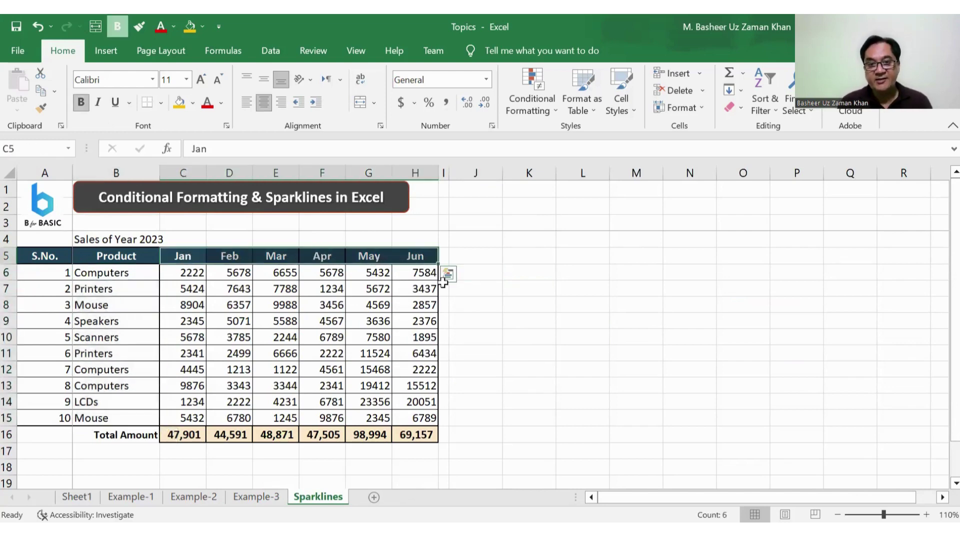
pyautogui.click(450, 278)
pyautogui.click(199, 277)
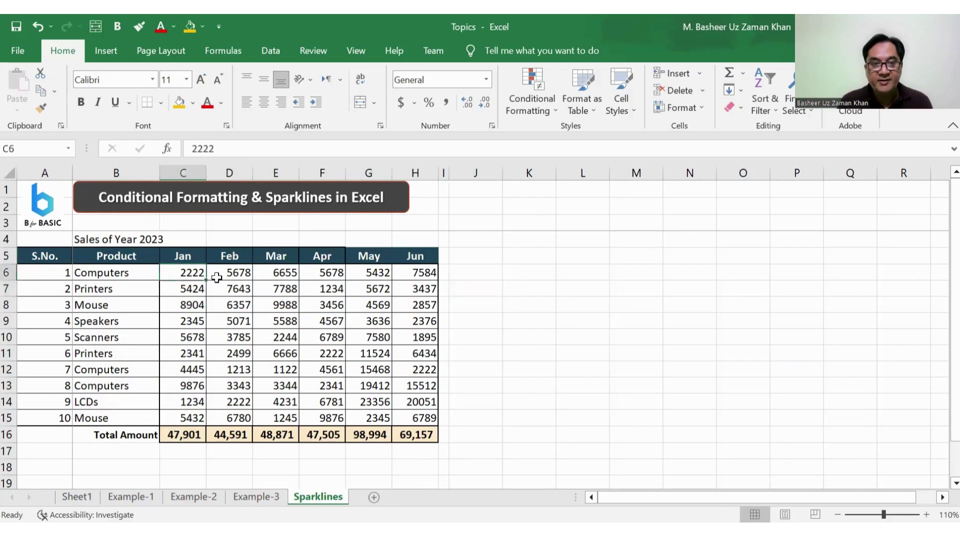
pyautogui.click(242, 288)
pyautogui.click(309, 306)
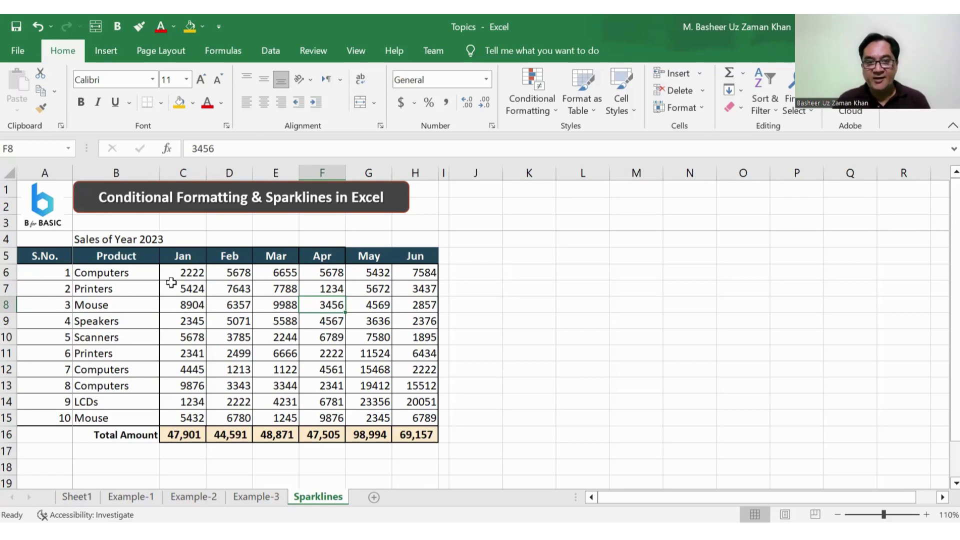
# Highlight duplicate values in the sales figures C6:H15 with Light Red Fill with Dark Red Text.
pyautogui.moveTo(176, 273); pyautogui.dragTo(438, 423)
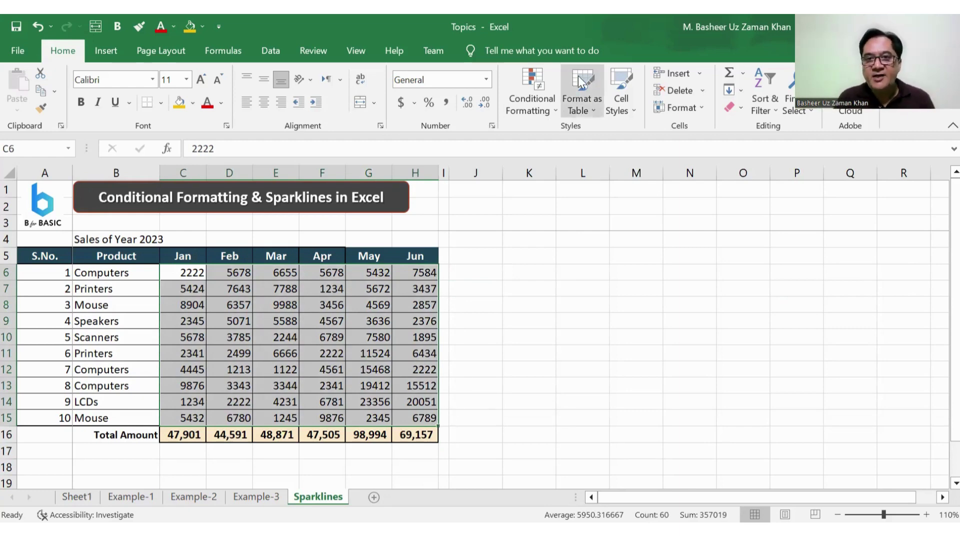
pyautogui.click(544, 103)
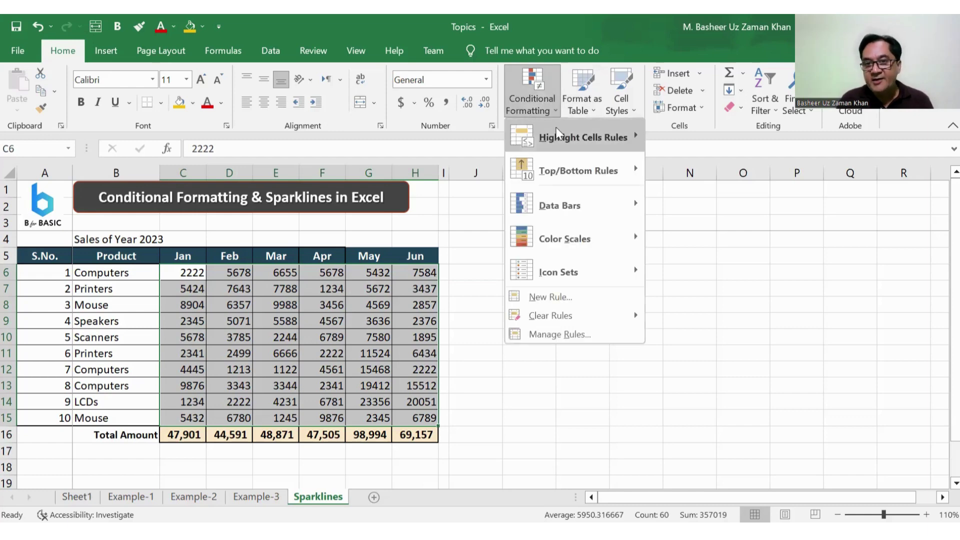
pyautogui.moveTo(558, 132)
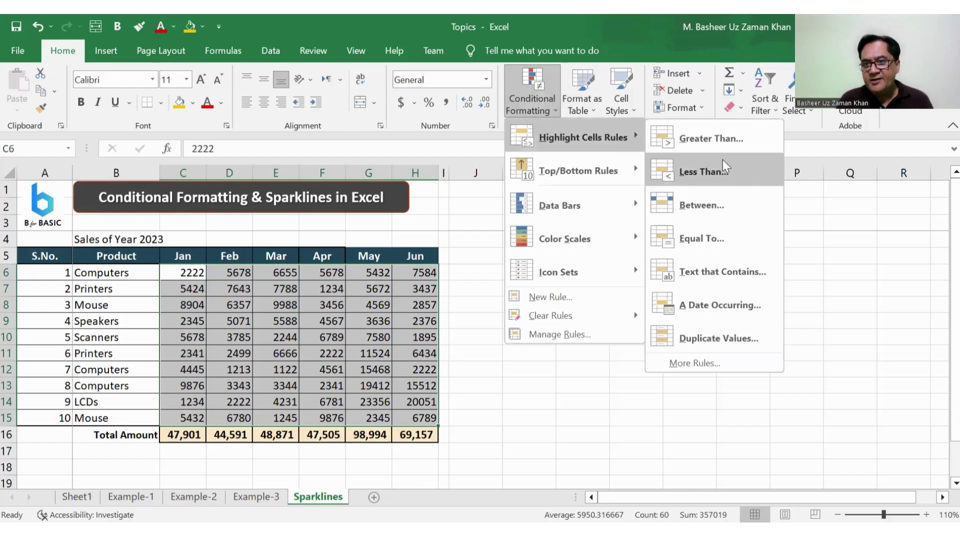
pyautogui.click(716, 333)
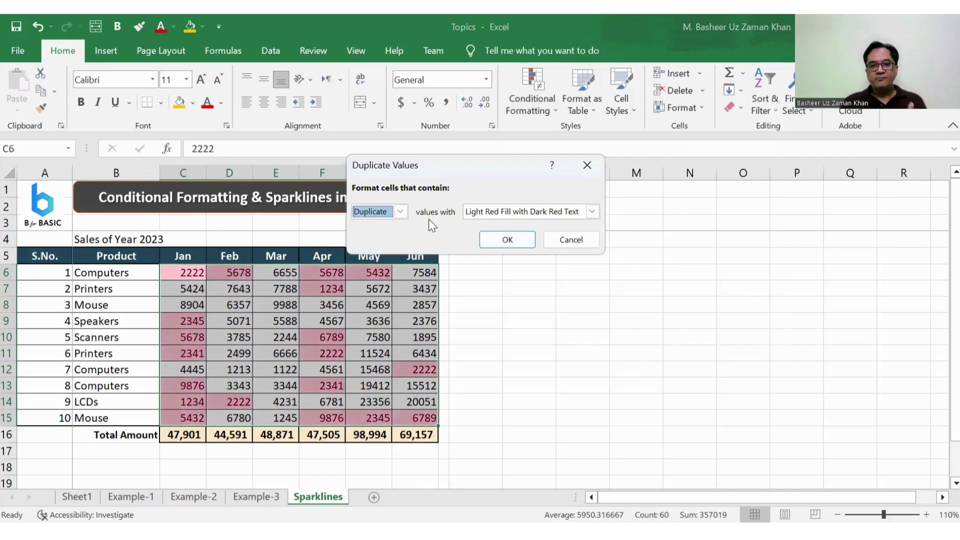
pyautogui.moveTo(472, 162); pyautogui.dragTo(615, 167)
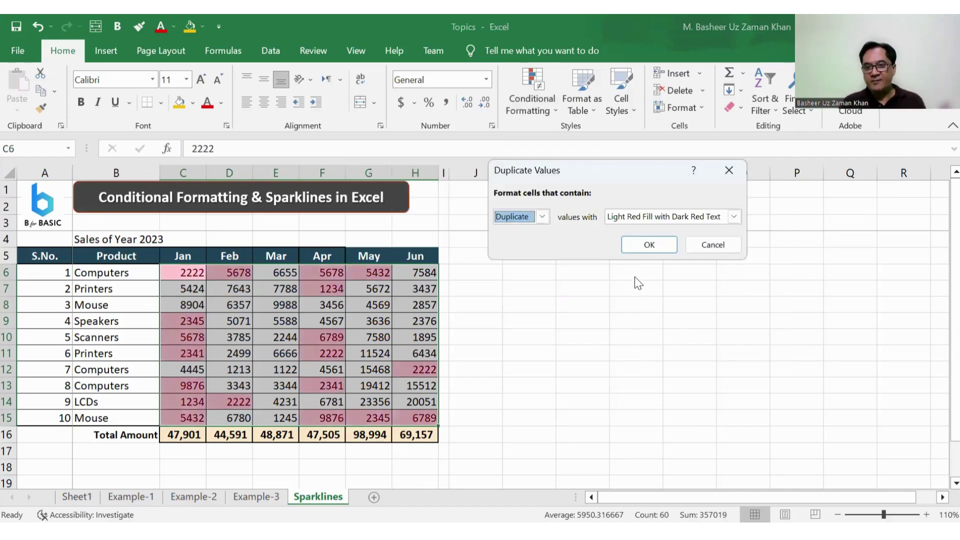
pyautogui.click(646, 245)
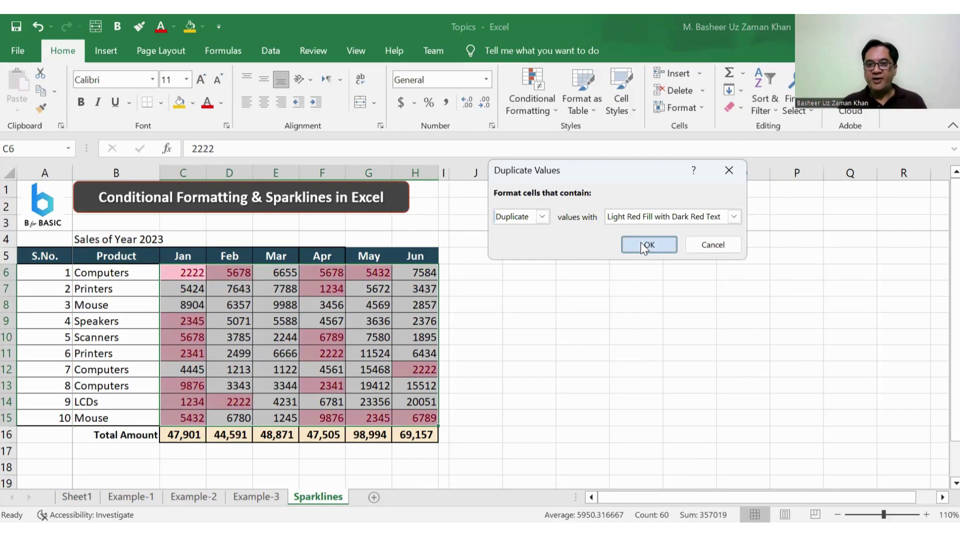
pyautogui.click(662, 276)
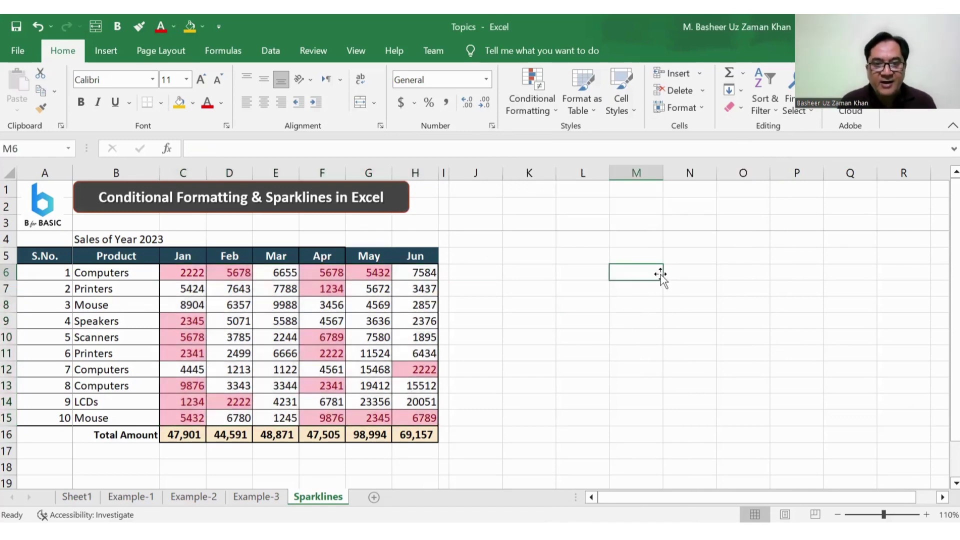
# Compare the highlighted cells across the months to check which sales figures repeat.
pyautogui.click(181, 276)
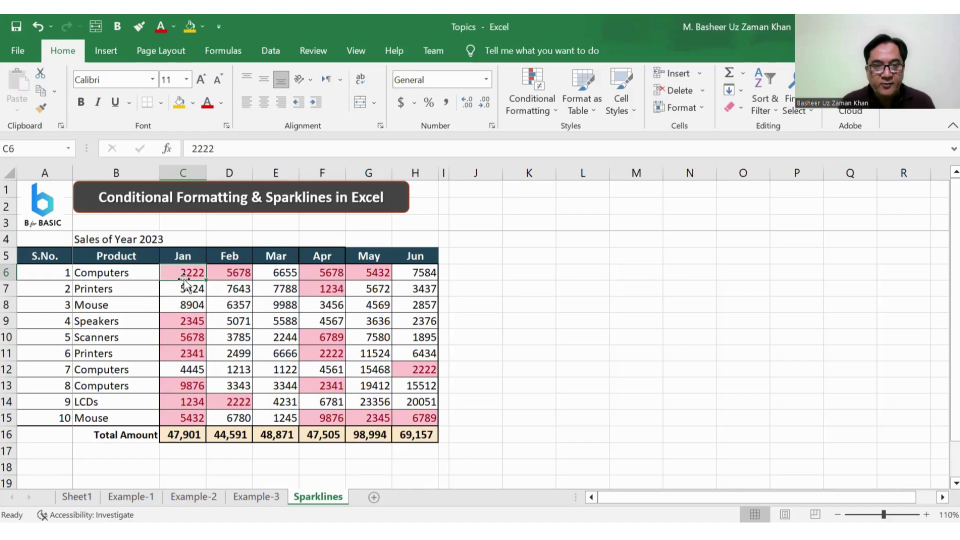
pyautogui.click(334, 357)
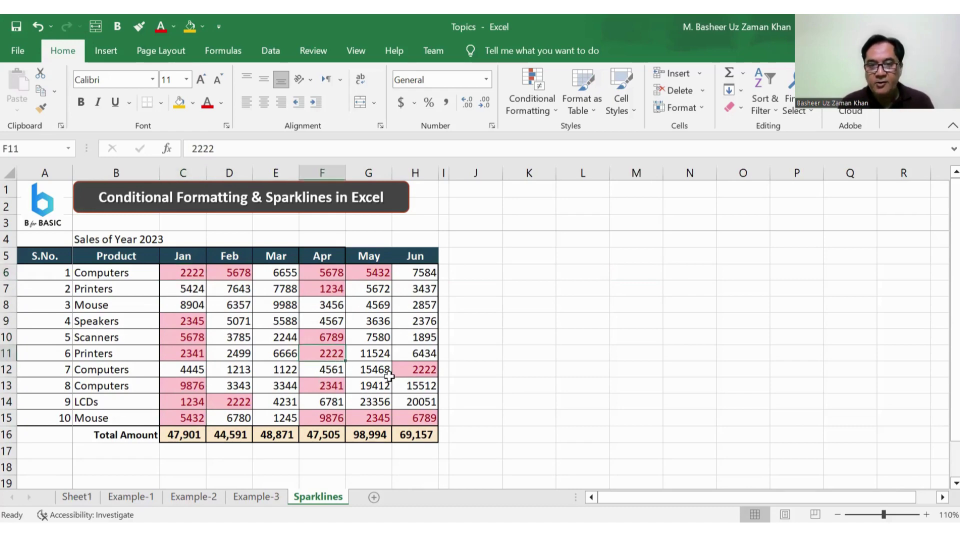
pyautogui.click(418, 371)
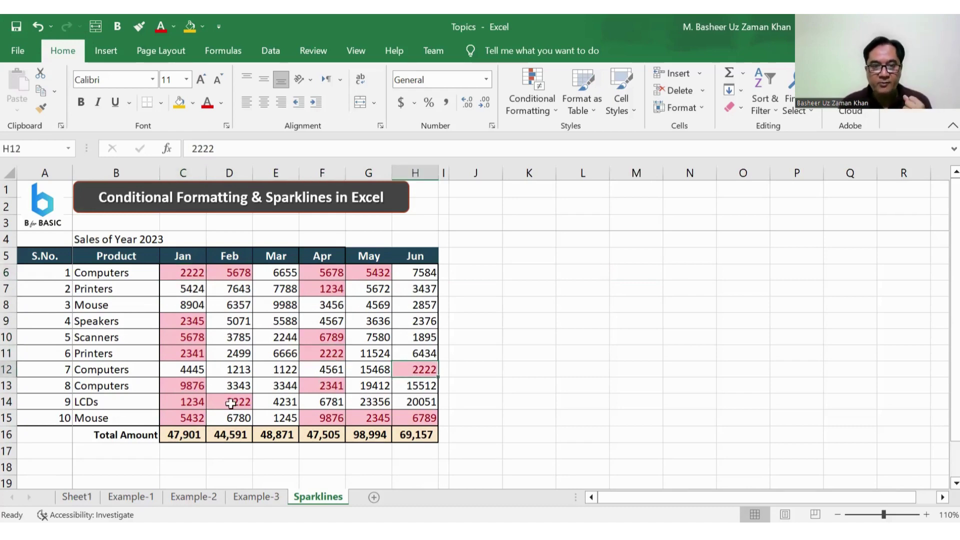
pyautogui.click(237, 402)
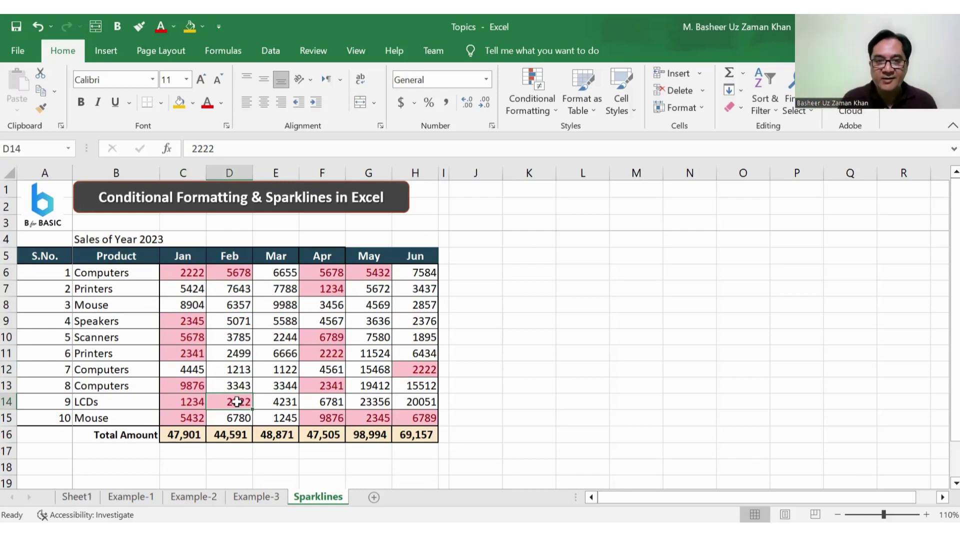
pyautogui.click(239, 271)
pyautogui.click(332, 272)
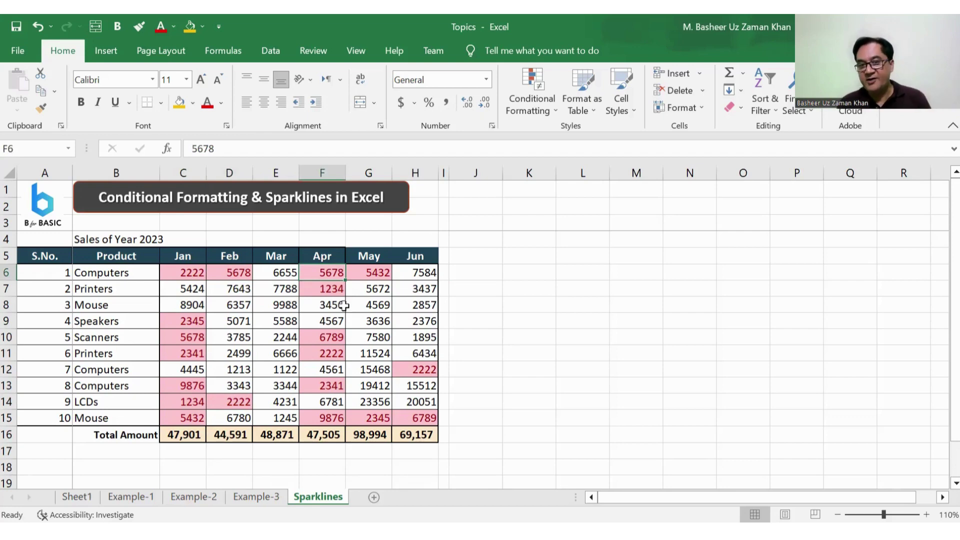
pyautogui.click(370, 276)
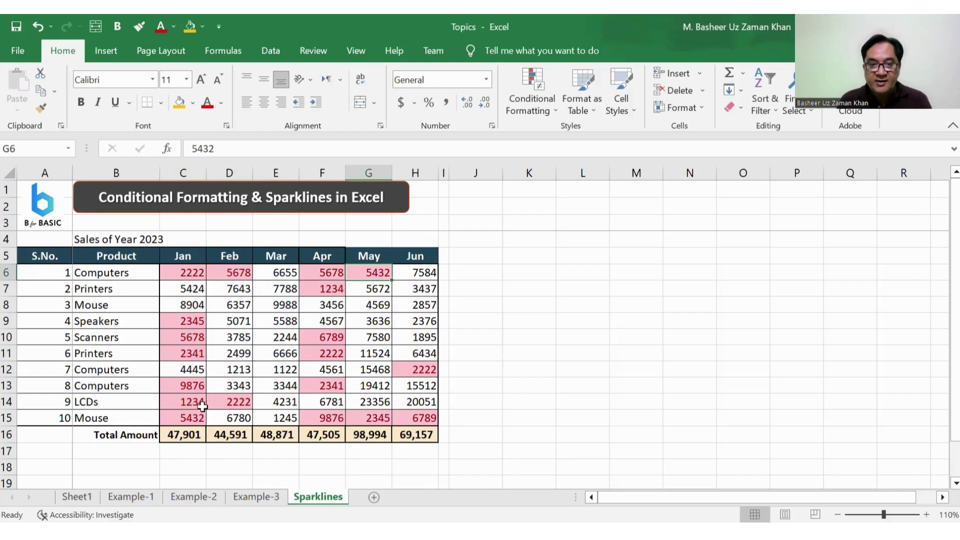
pyautogui.click(189, 417)
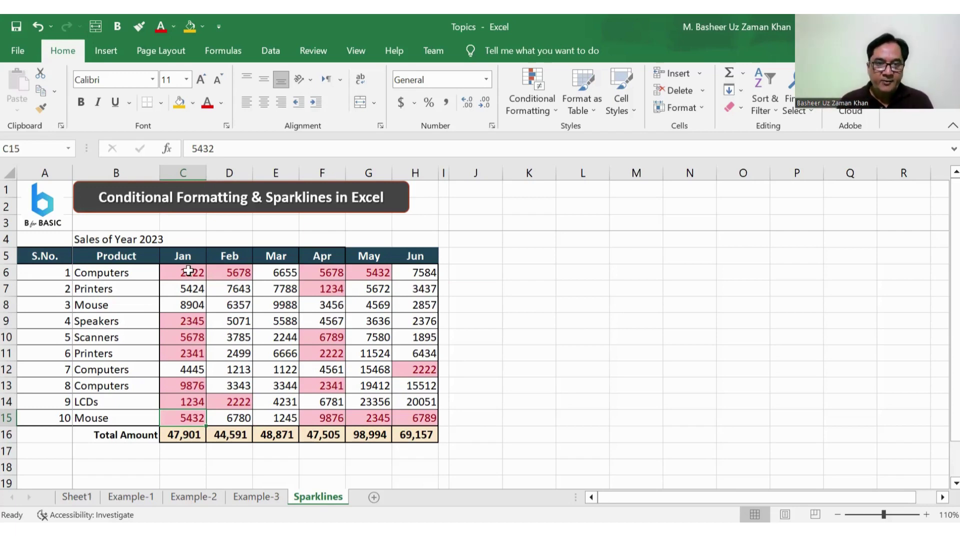
# Clear the conditional formatting rules from the sales figures in C6:H15.
pyautogui.moveTo(200, 274); pyautogui.dragTo(412, 413)
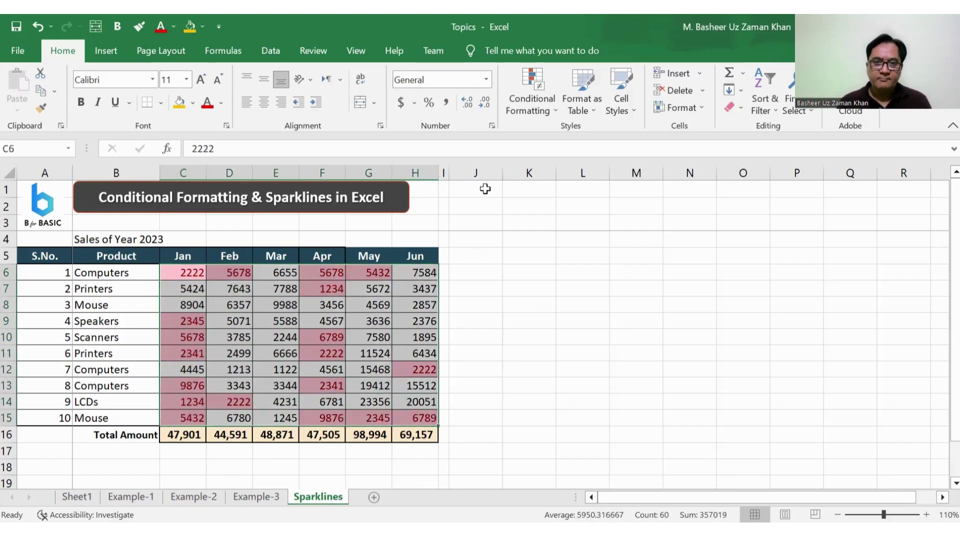
pyautogui.click(532, 92)
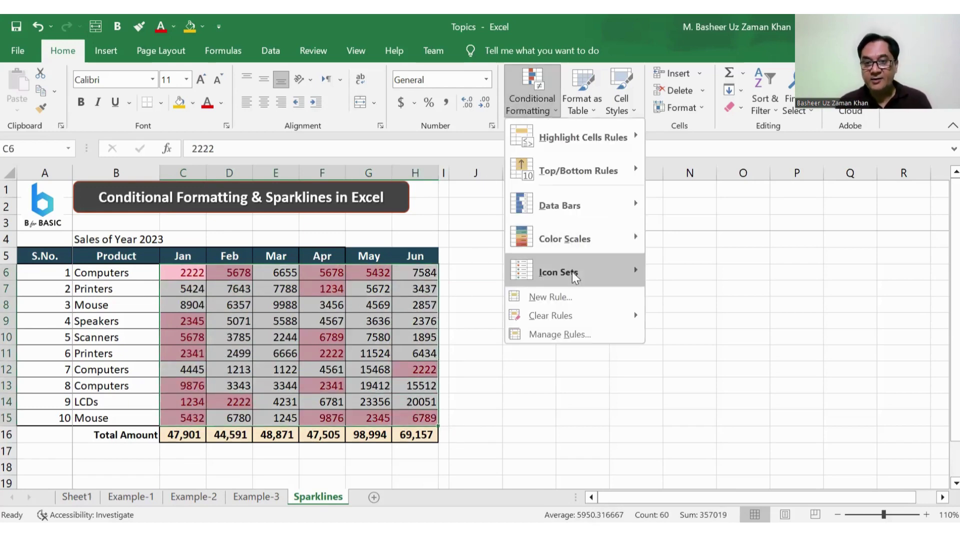
pyautogui.moveTo(560, 316)
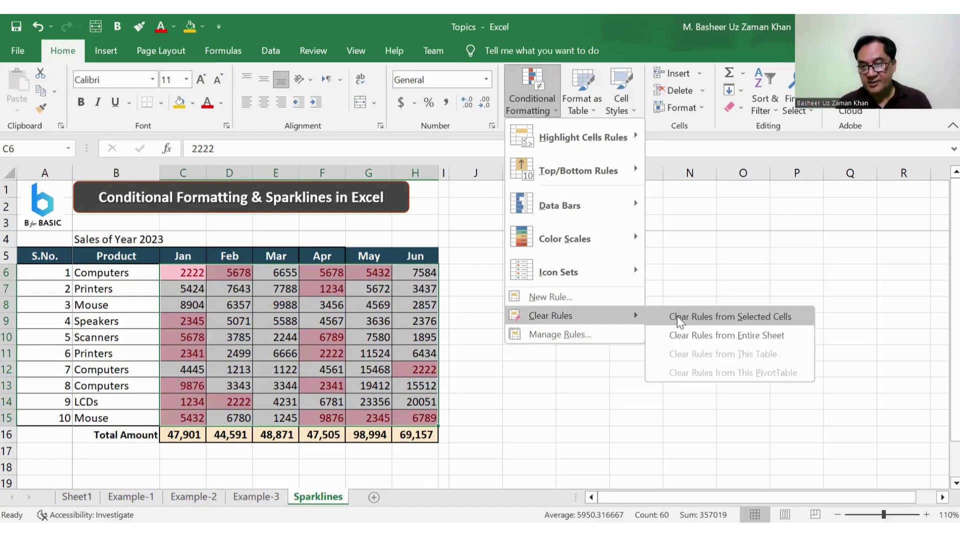
pyautogui.click(670, 316)
pyautogui.click(637, 288)
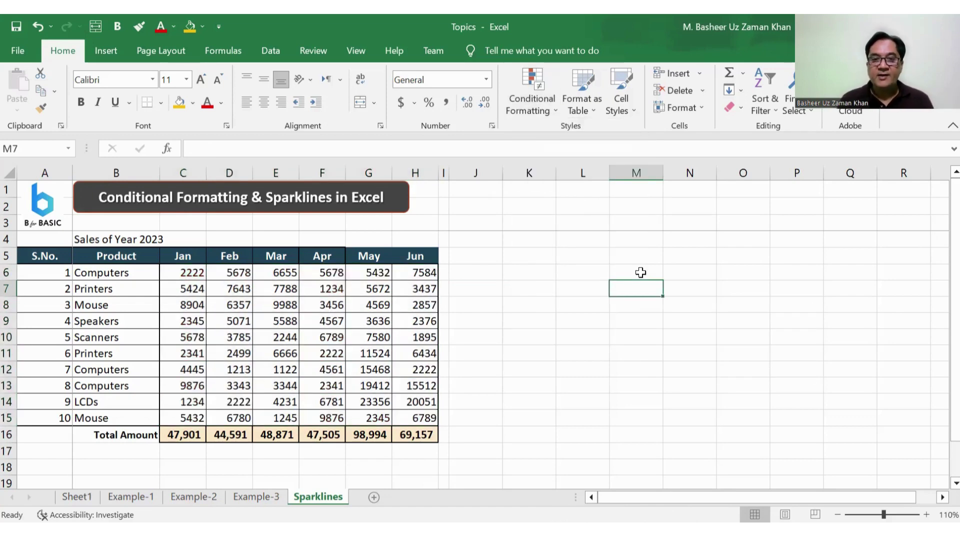
# Insert line sparklines in J6:J15 based on the monthly sales figures in C6:H15.
pyautogui.click(484, 274)
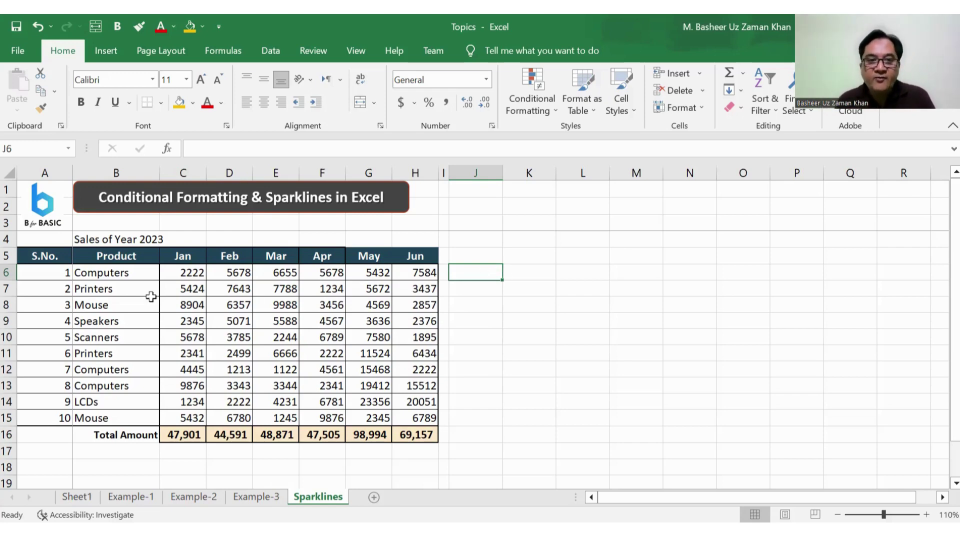
pyautogui.moveTo(189, 275); pyautogui.dragTo(428, 414)
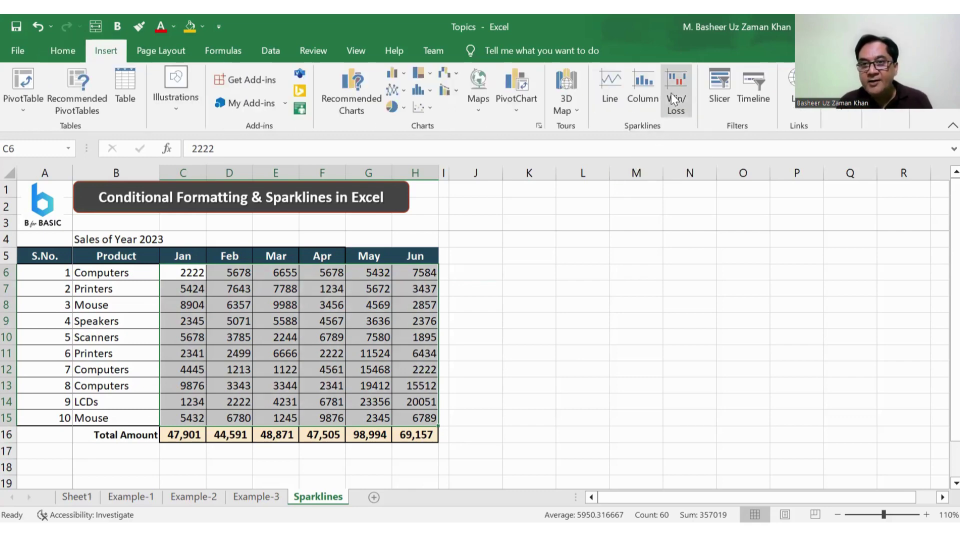
pyautogui.click(614, 90)
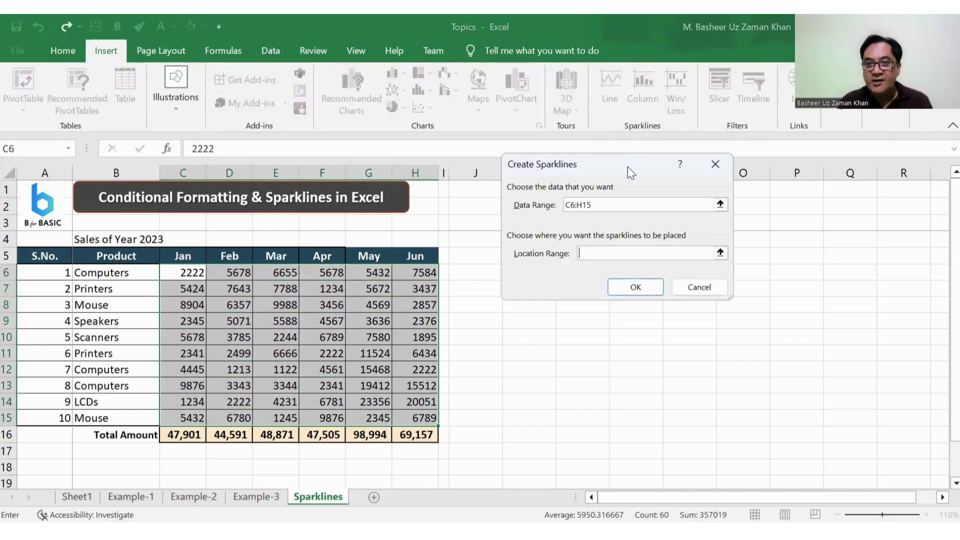
pyautogui.moveTo(629, 165); pyautogui.dragTo(667, 156)
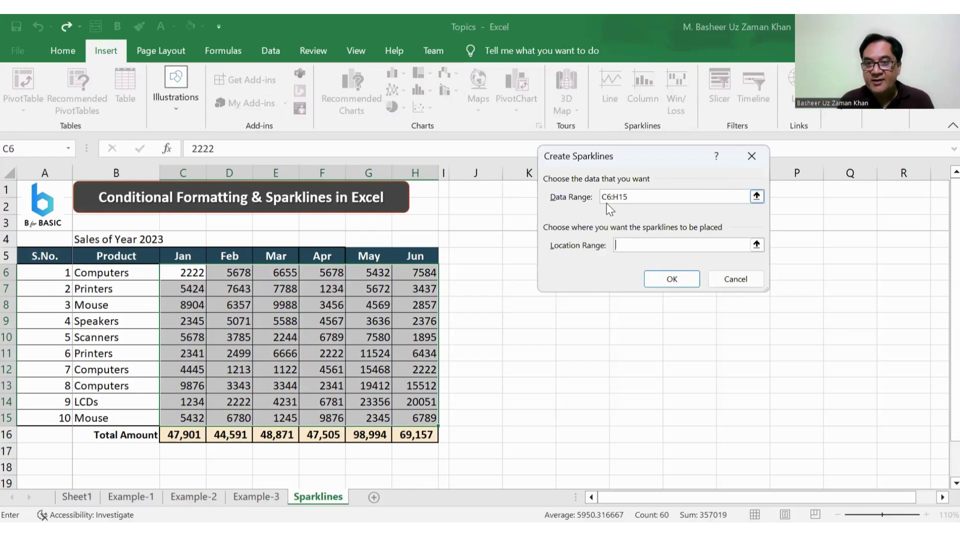
pyautogui.press('Tab')
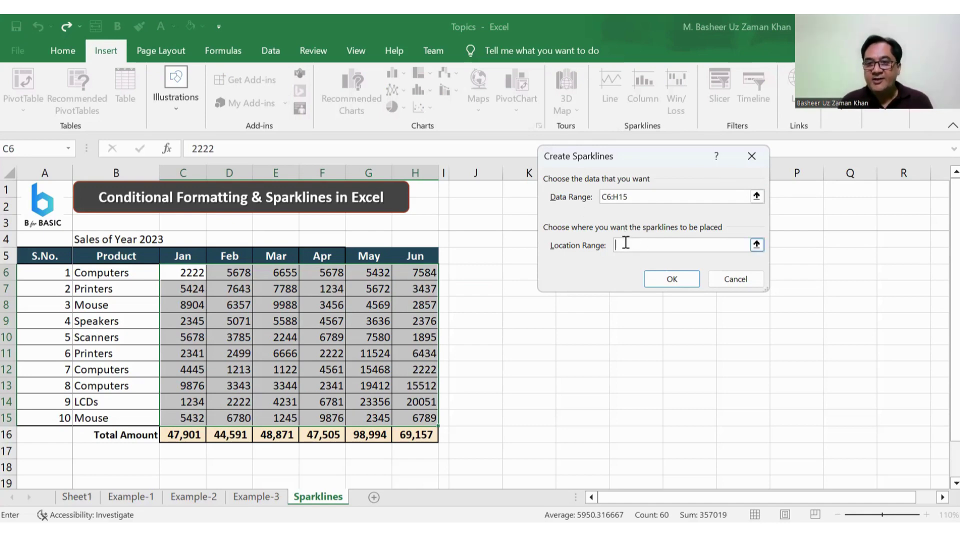
pyautogui.click(756, 245)
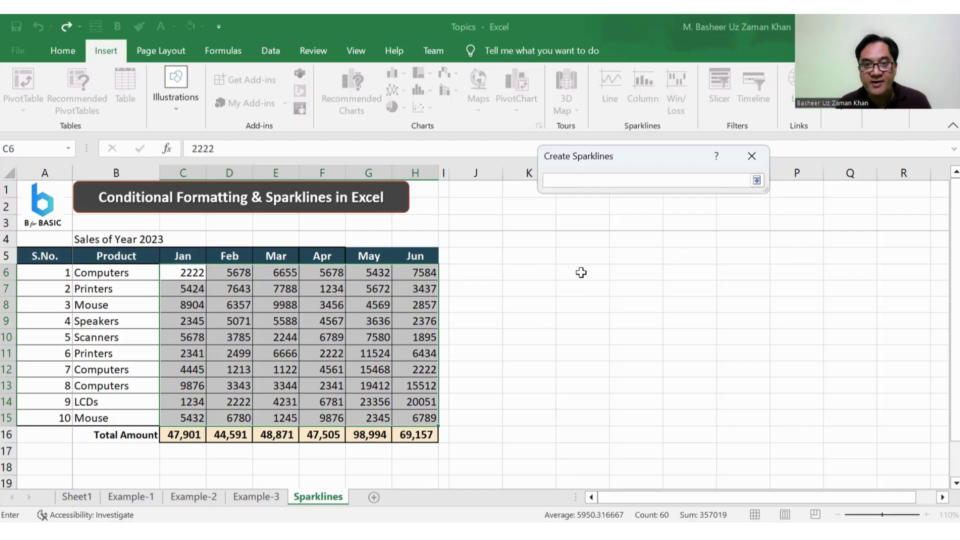
pyautogui.moveTo(463, 272); pyautogui.dragTo(480, 413)
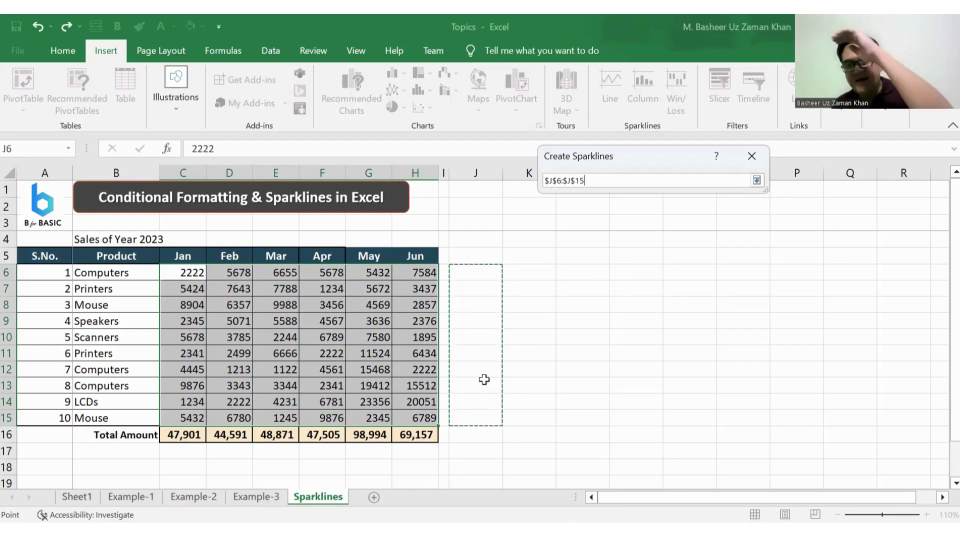
pyautogui.click(758, 180)
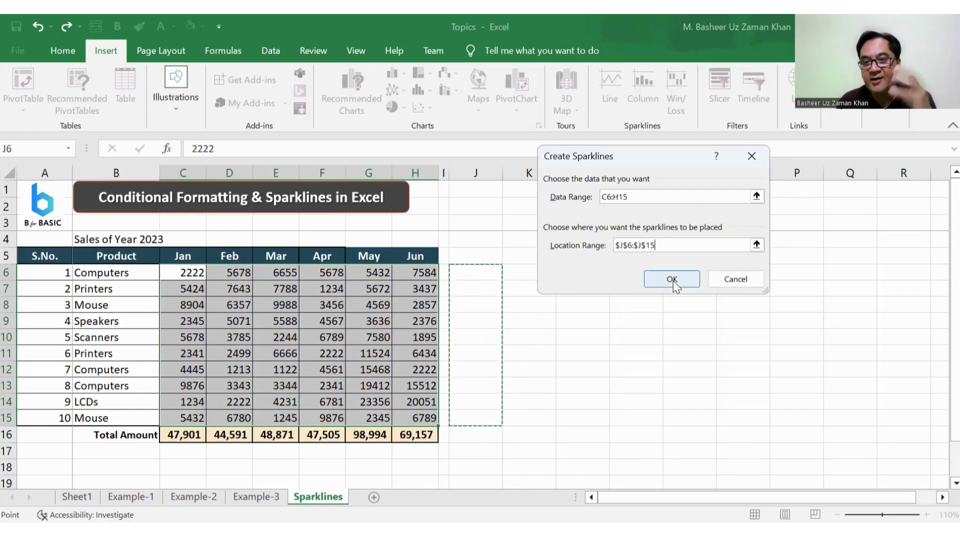
pyautogui.click(672, 280)
pyautogui.click(683, 288)
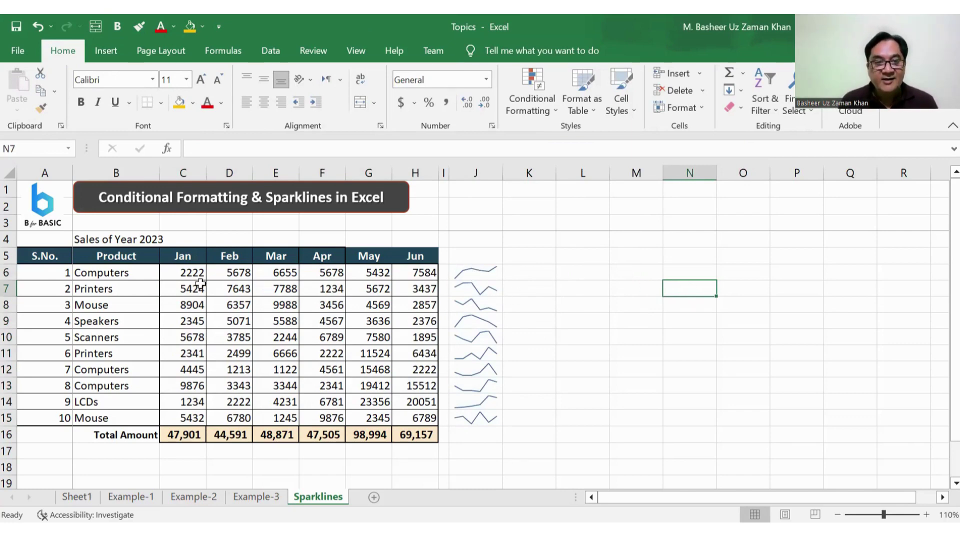
# Compare the January to June sales in the first Computers row with the trend line beside it.
pyautogui.moveTo(193, 272); pyautogui.dragTo(408, 273)
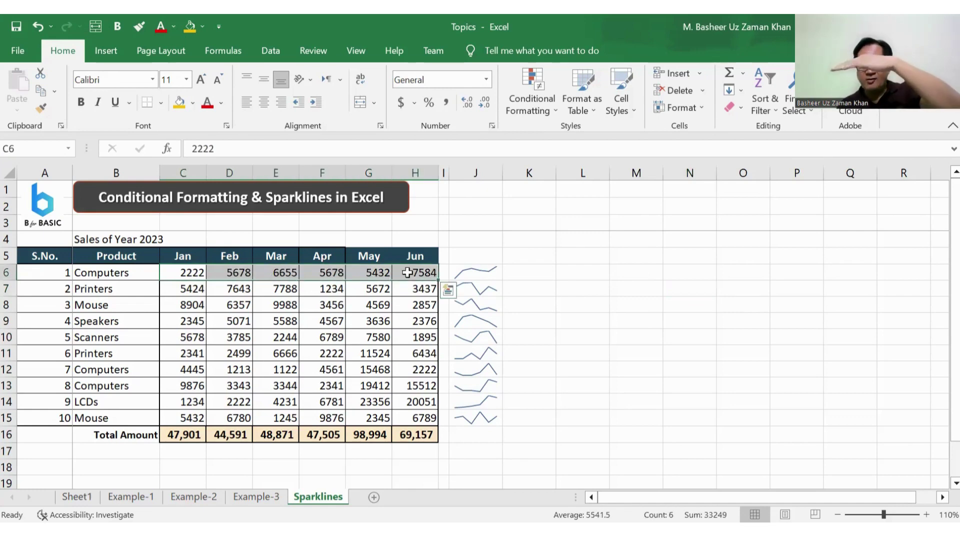
pyautogui.click(580, 288)
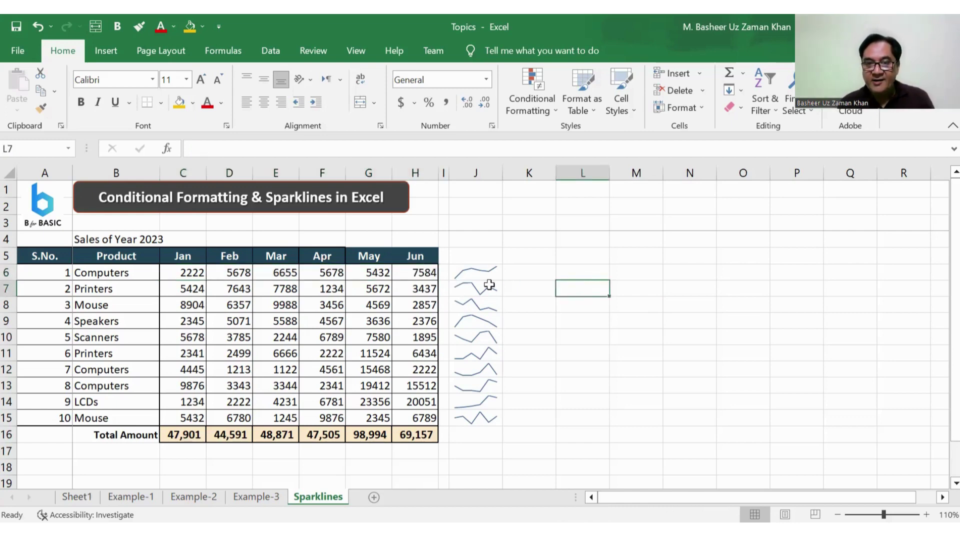
pyautogui.click(191, 273)
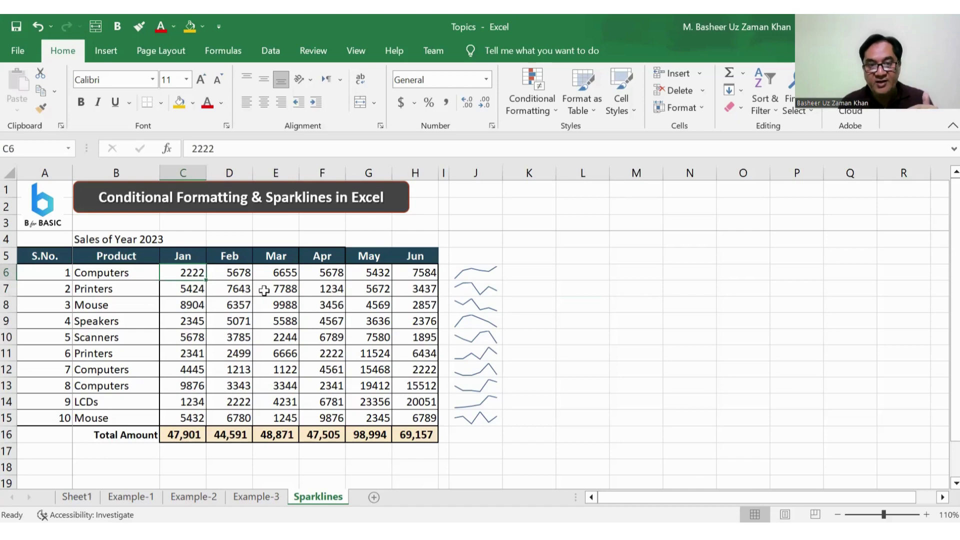
pyautogui.click(280, 273)
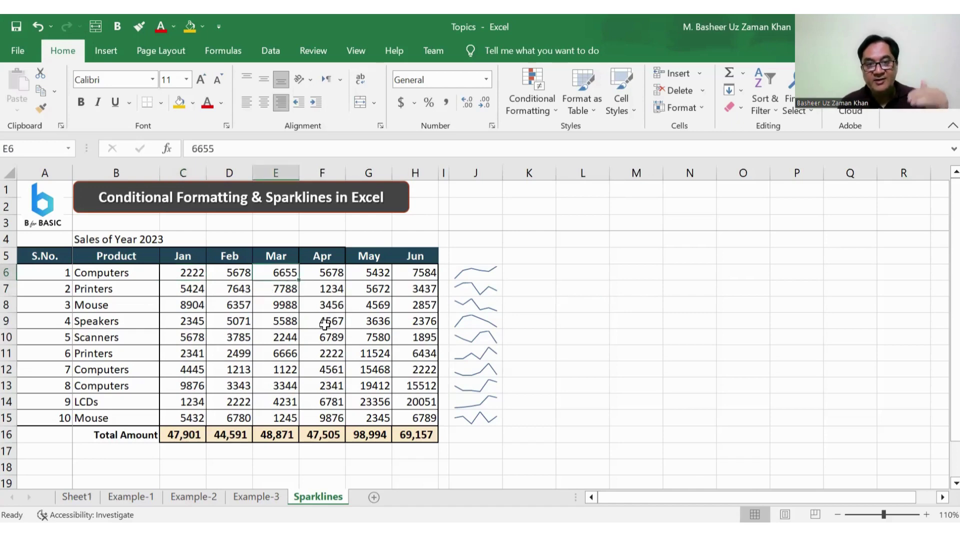
pyautogui.click(424, 274)
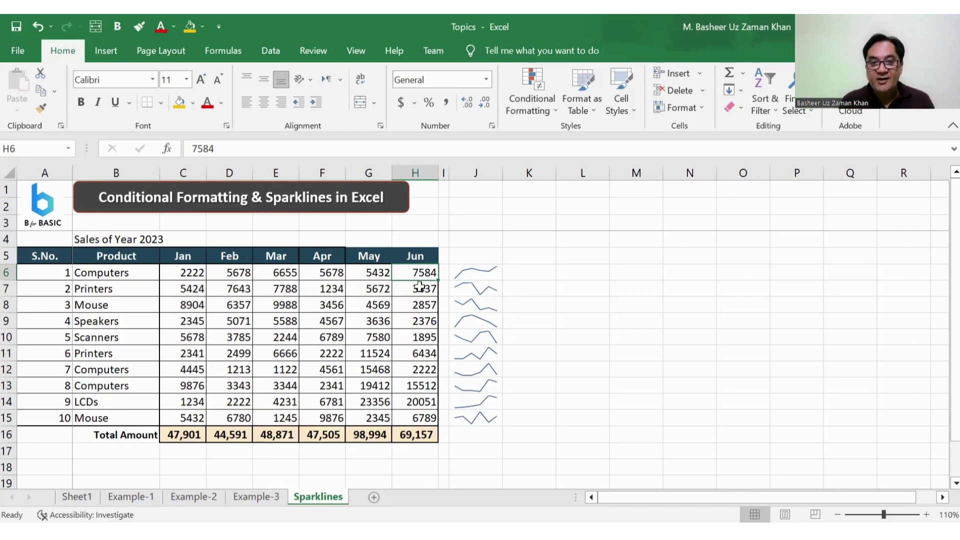
pyautogui.moveTo(468, 276); pyautogui.dragTo(459, 415)
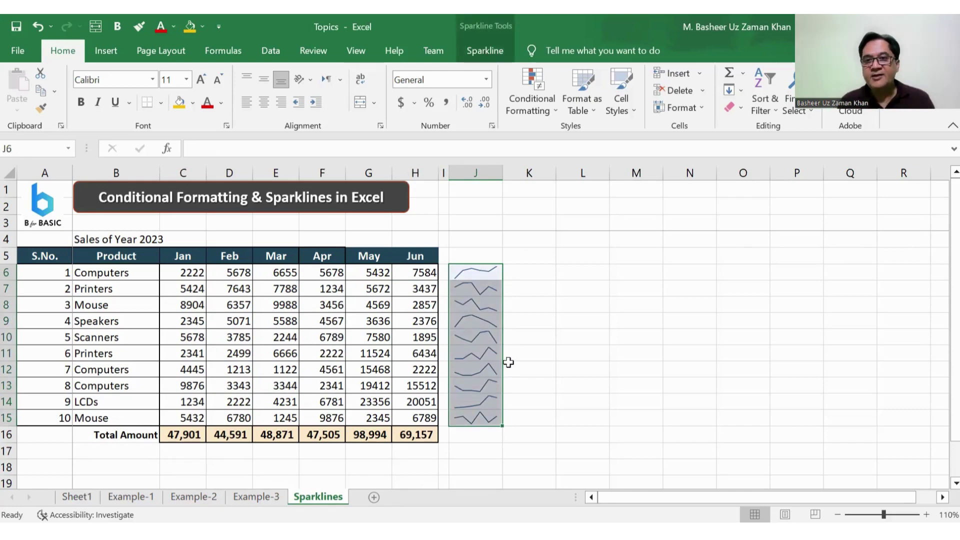
pyautogui.click(103, 50)
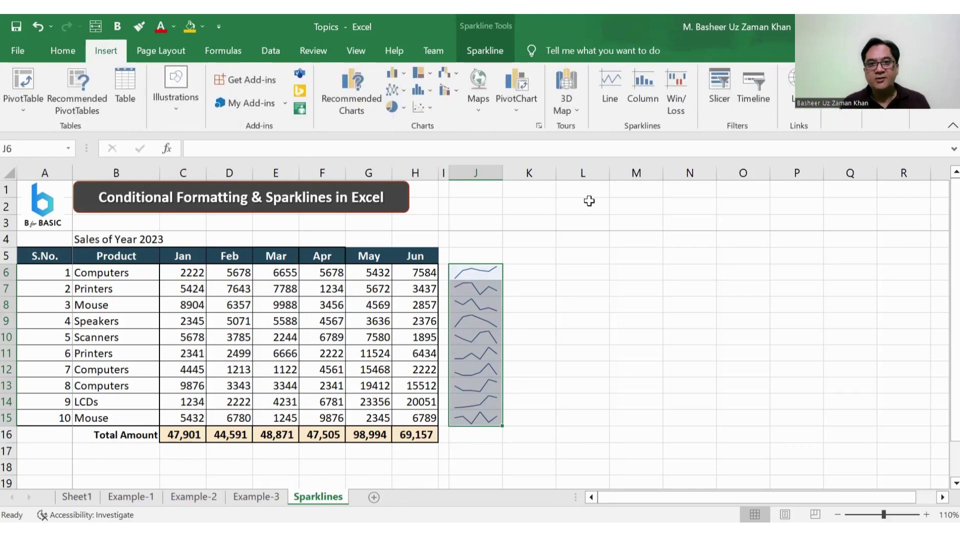
pyautogui.click(568, 268)
pyautogui.moveTo(182, 272); pyautogui.dragTo(411, 418)
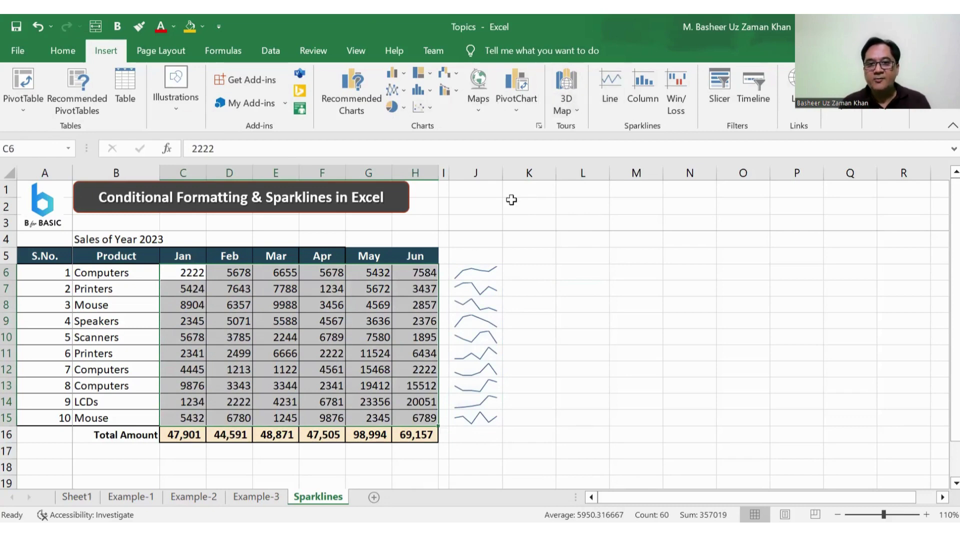
pyautogui.click(564, 272)
pyautogui.click(459, 276)
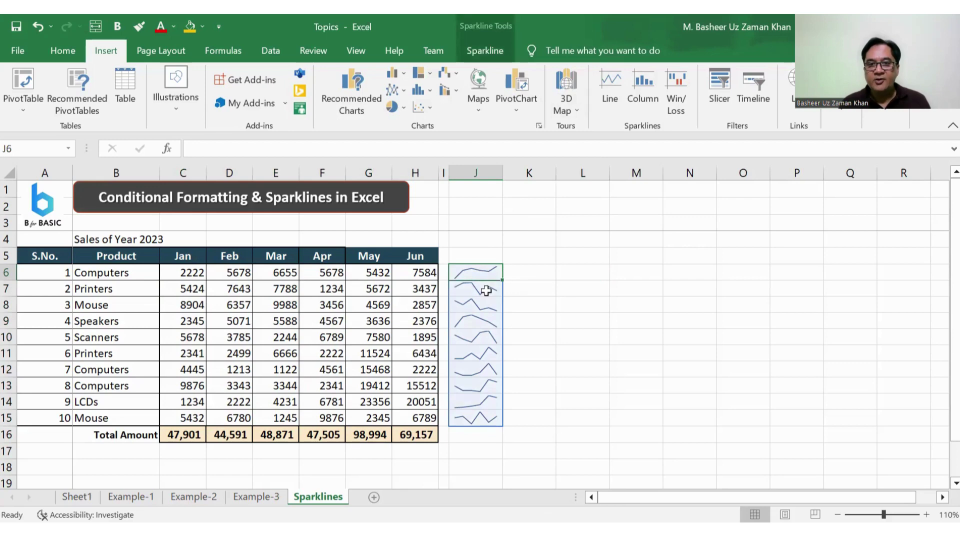
pyautogui.moveTo(490, 272); pyautogui.dragTo(487, 420)
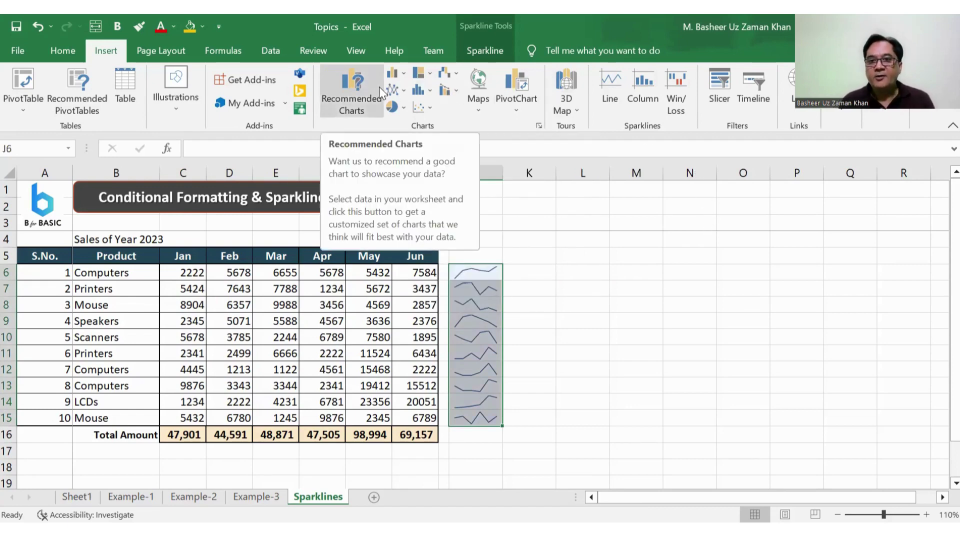
pyautogui.click(649, 84)
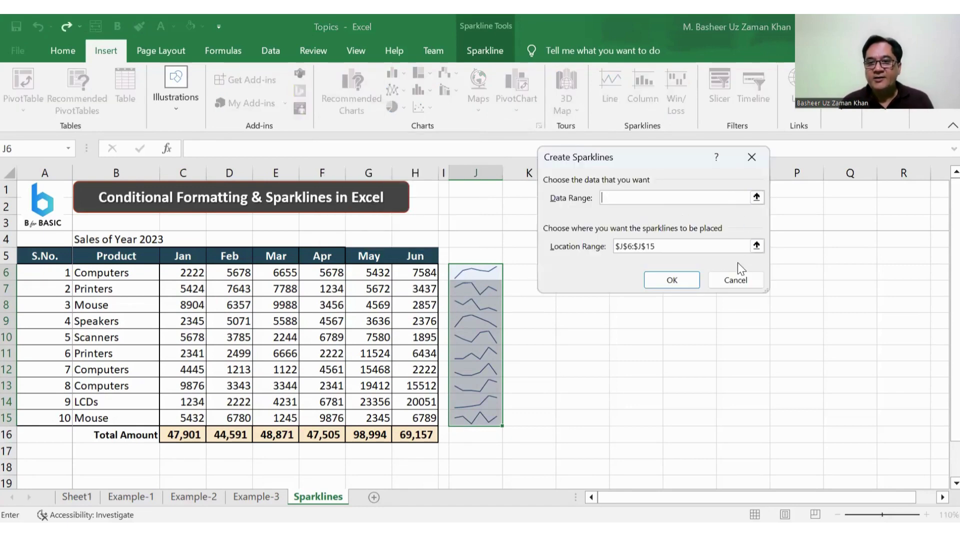
pyautogui.click(737, 281)
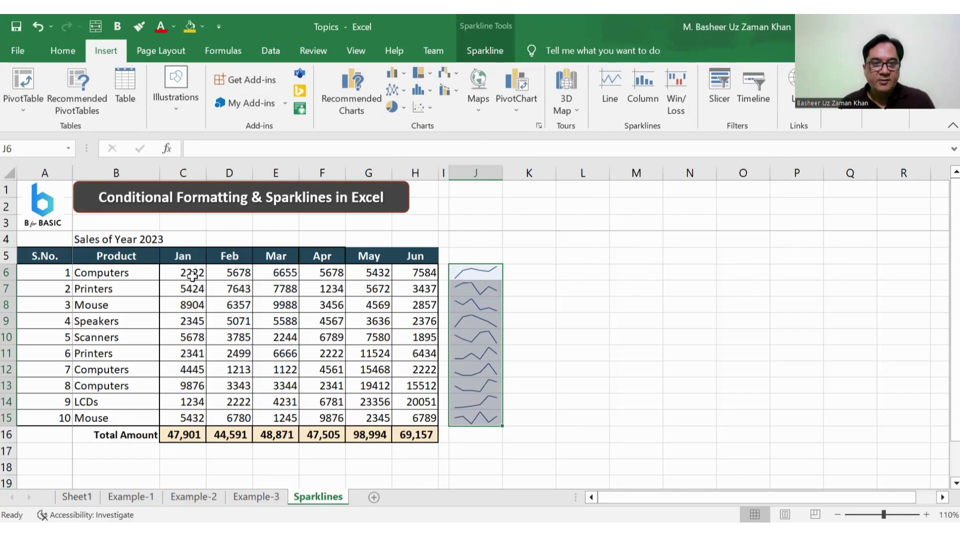
# Insert column sparklines for C6:H15 in K6:K15 and apply a red sparkline style.
pyautogui.moveTo(193, 274); pyautogui.dragTo(406, 419)
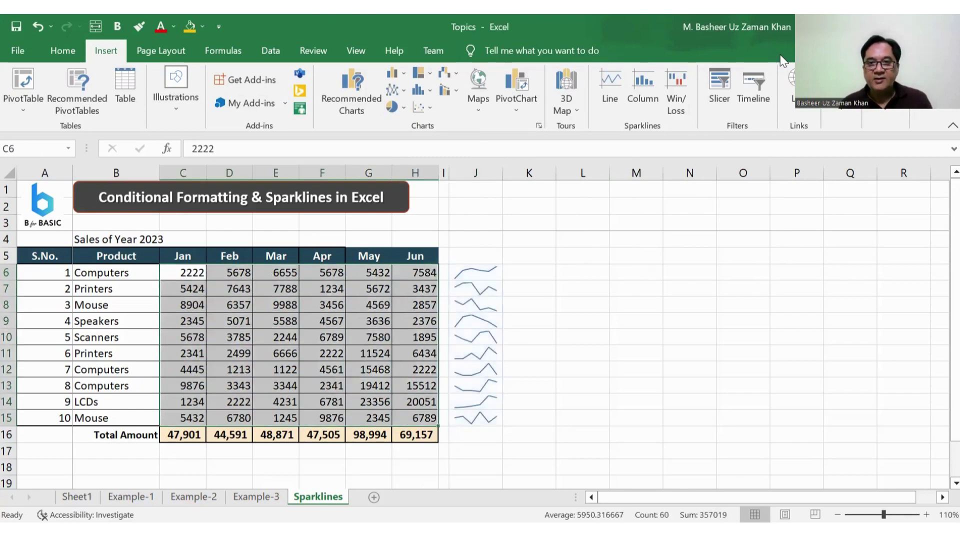
pyautogui.click(638, 99)
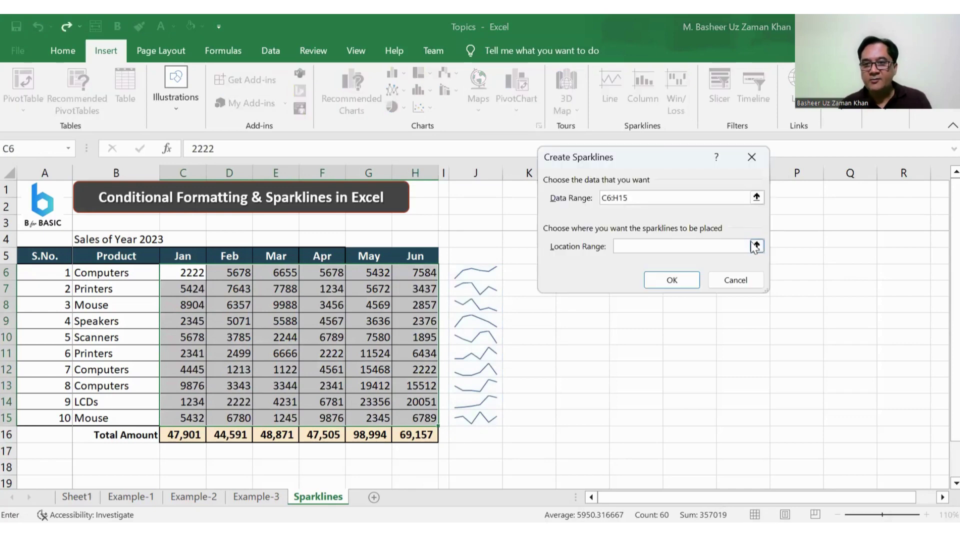
pyautogui.click(757, 246)
pyautogui.moveTo(520, 274); pyautogui.dragTo(525, 413)
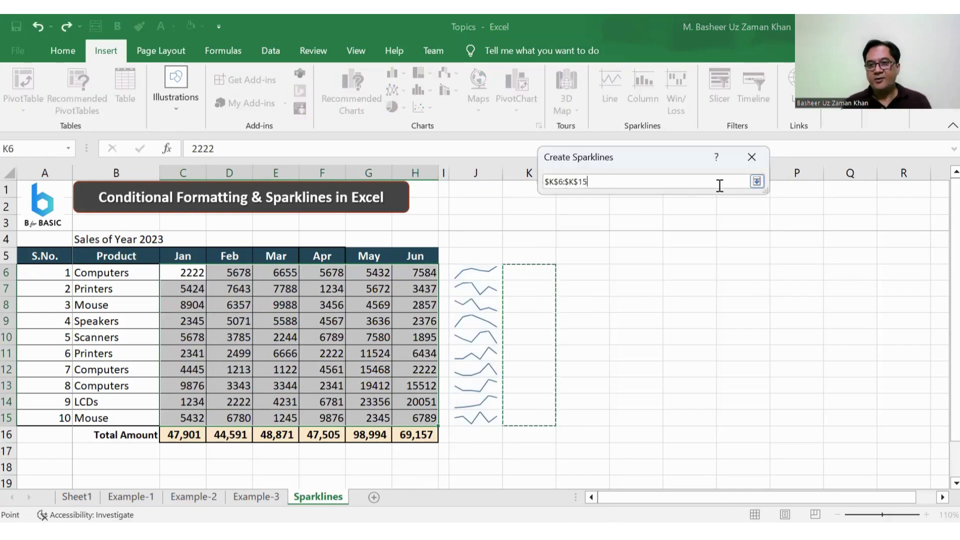
pyautogui.click(753, 184)
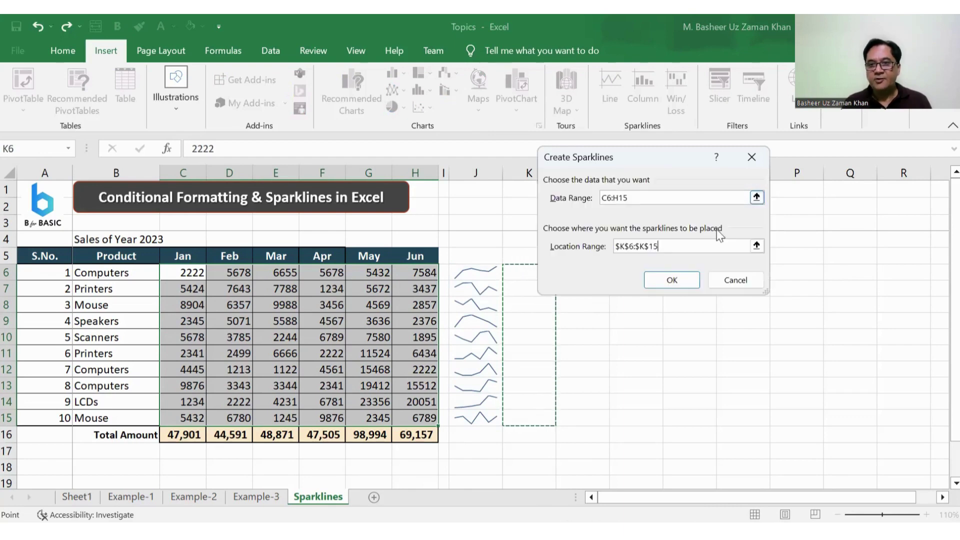
pyautogui.click(687, 282)
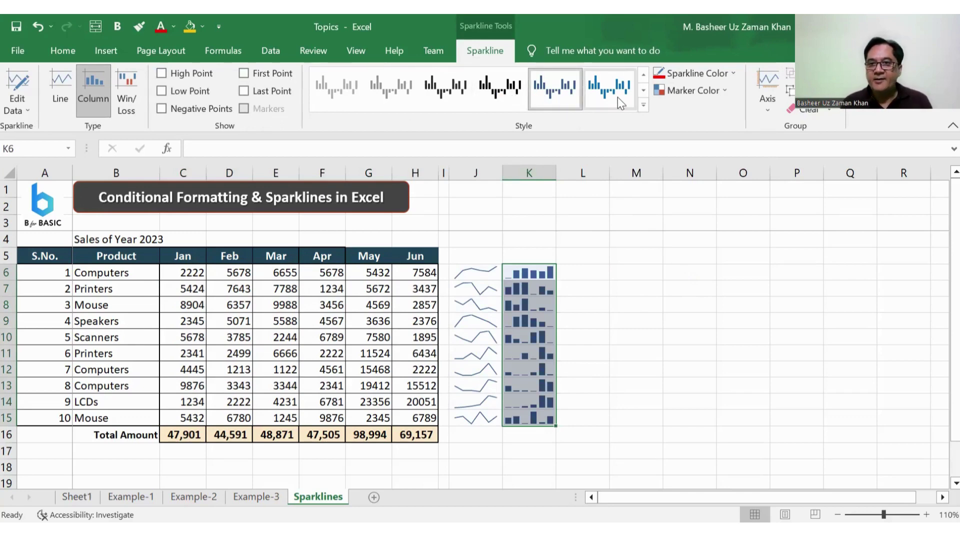
pyautogui.click(642, 106)
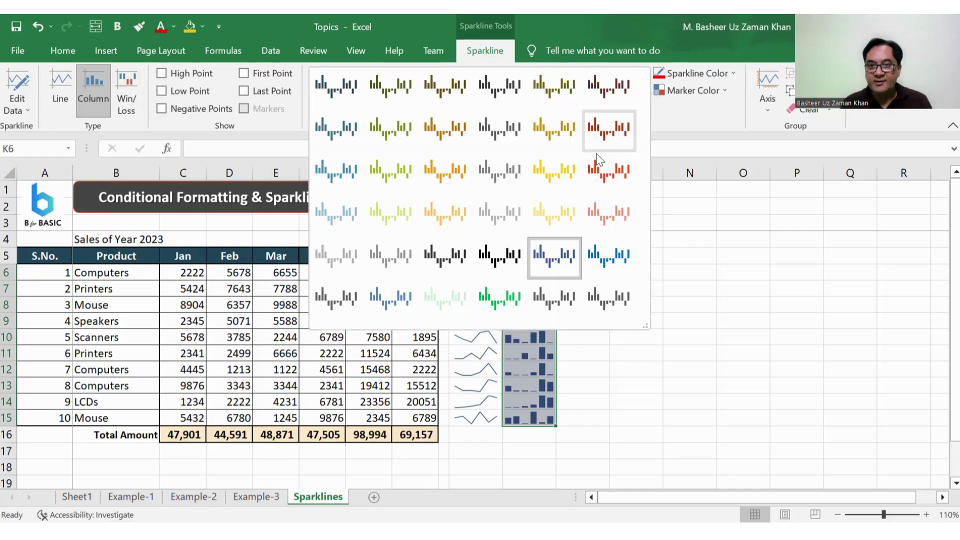
pyautogui.click(607, 180)
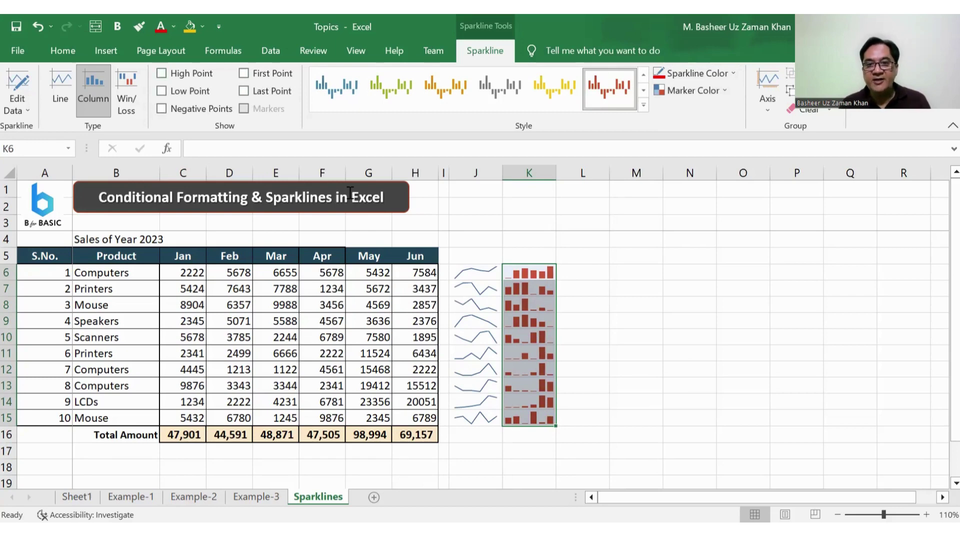
# Mark the high, low, first and last points on the line sparklines in J6:J15, without negative points, and apply the green line style.
pyautogui.moveTo(466, 273); pyautogui.dragTo(467, 421)
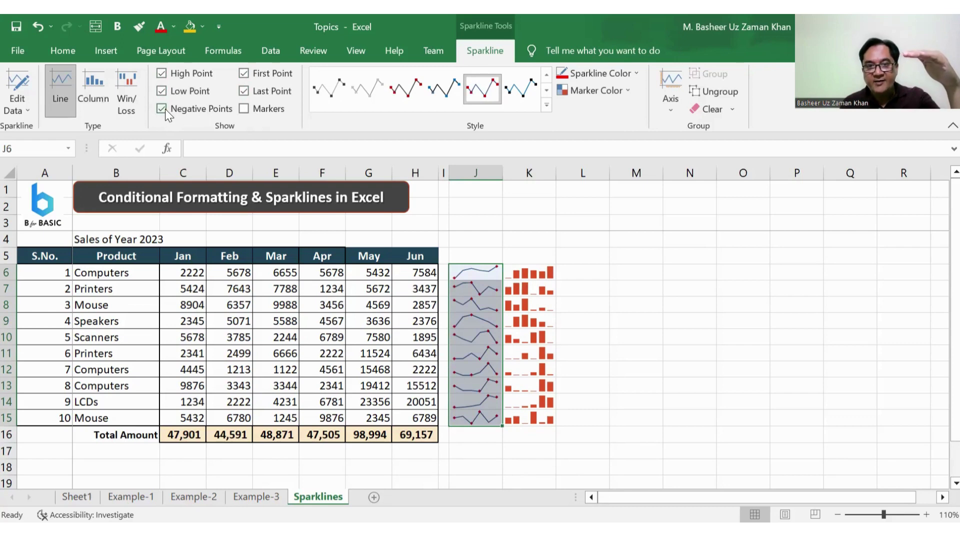
pyautogui.click(164, 108)
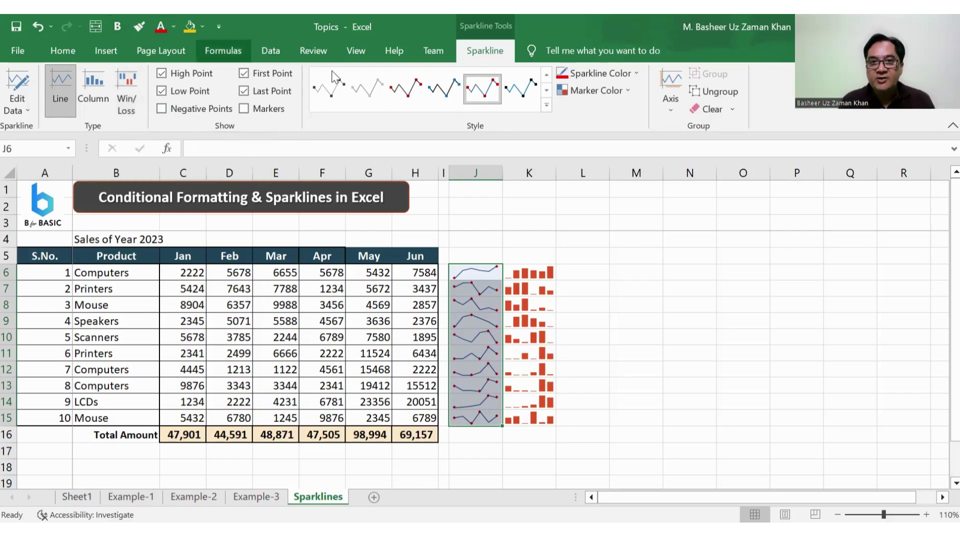
pyautogui.click(548, 106)
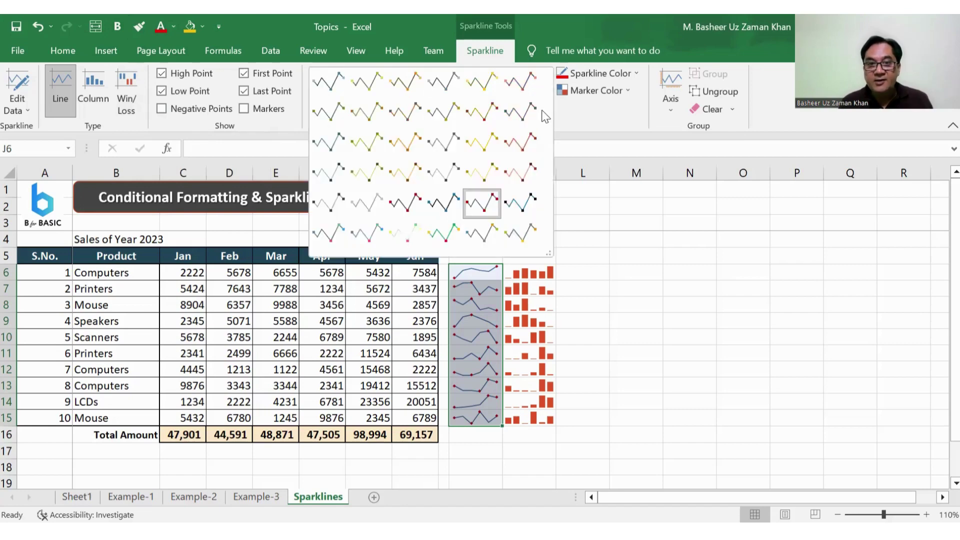
pyautogui.click(449, 242)
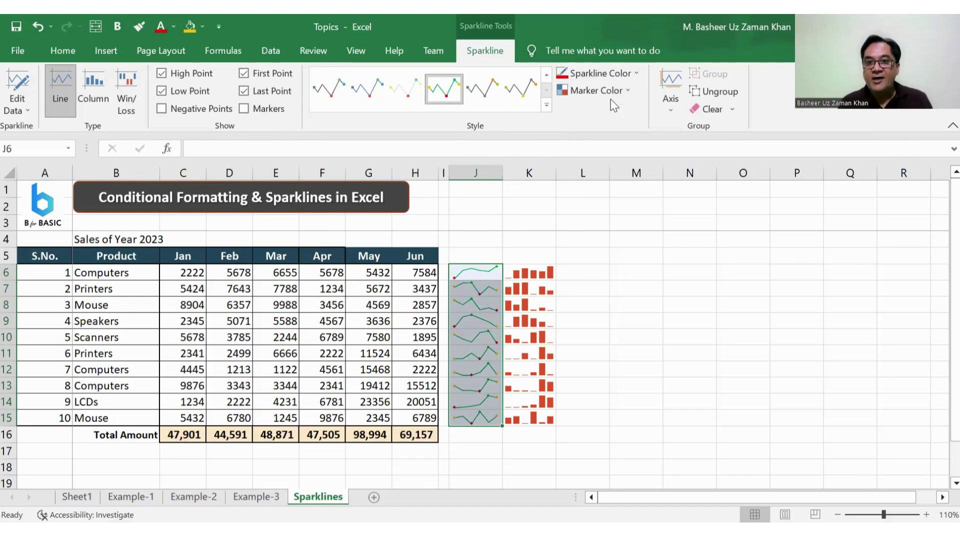
# Look through the marker colour options for the line sparklines in J6:J15 and set their line colour to light blue.
pyautogui.click(628, 91)
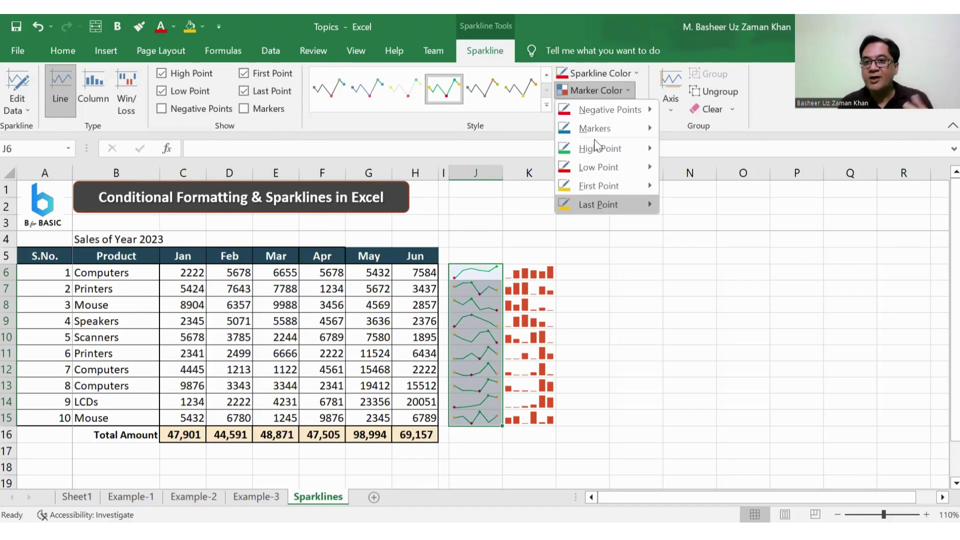
pyautogui.moveTo(601, 155)
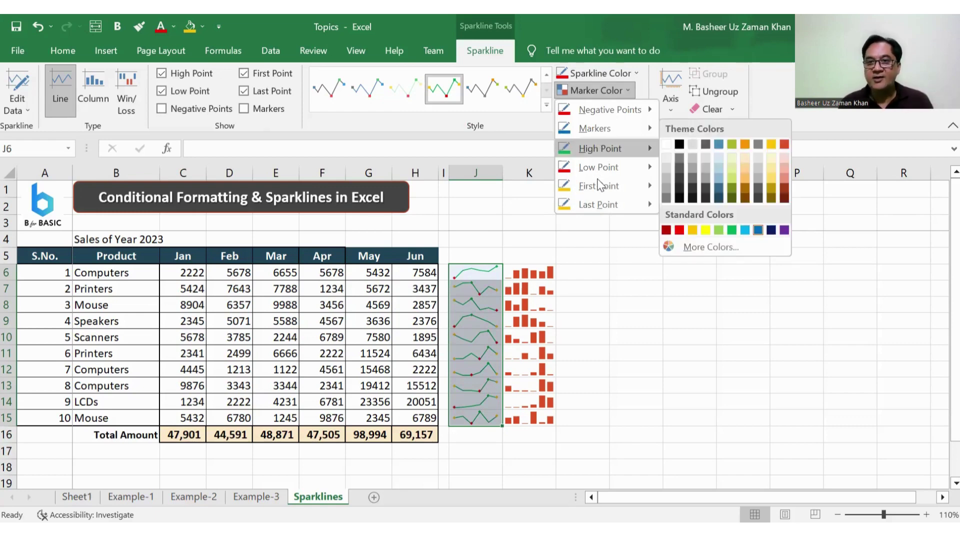
pyautogui.click(635, 73)
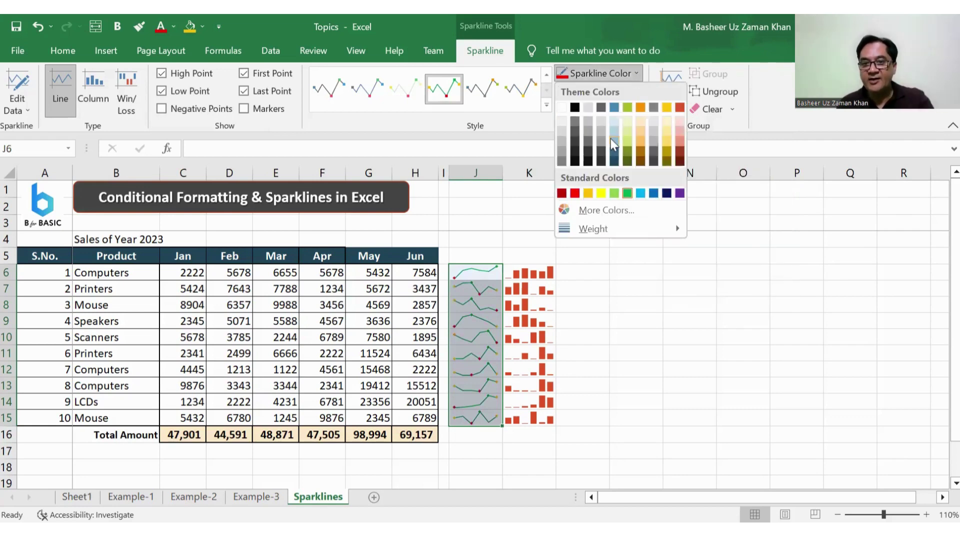
pyautogui.click(641, 193)
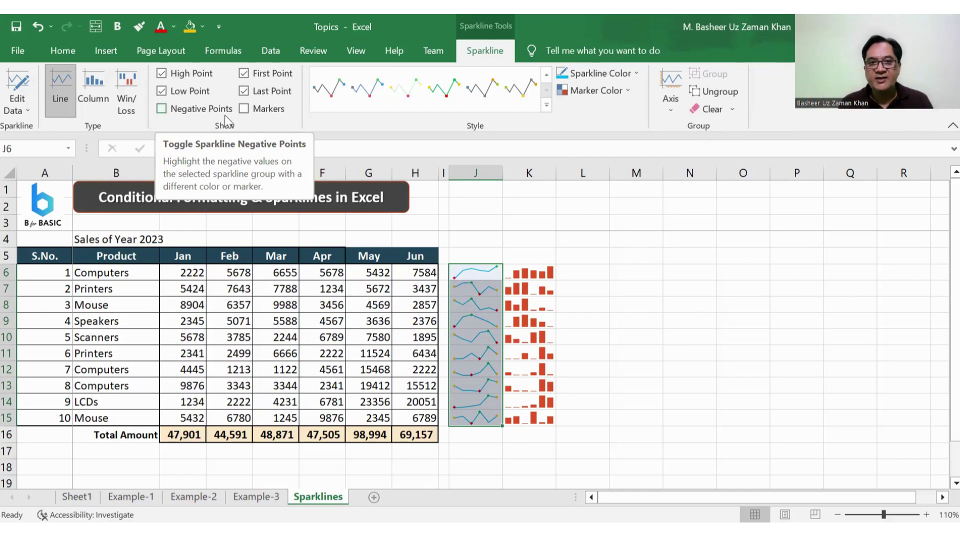
pyautogui.click(606, 236)
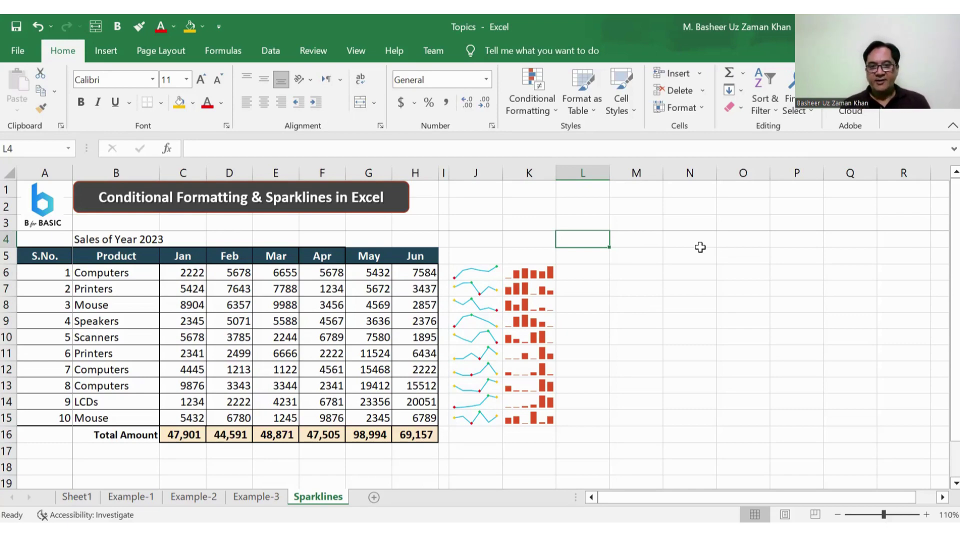
# Review the conditional formatting on the Example-3 sheet and return to the Sparklines sheet.
pyautogui.click(270, 496)
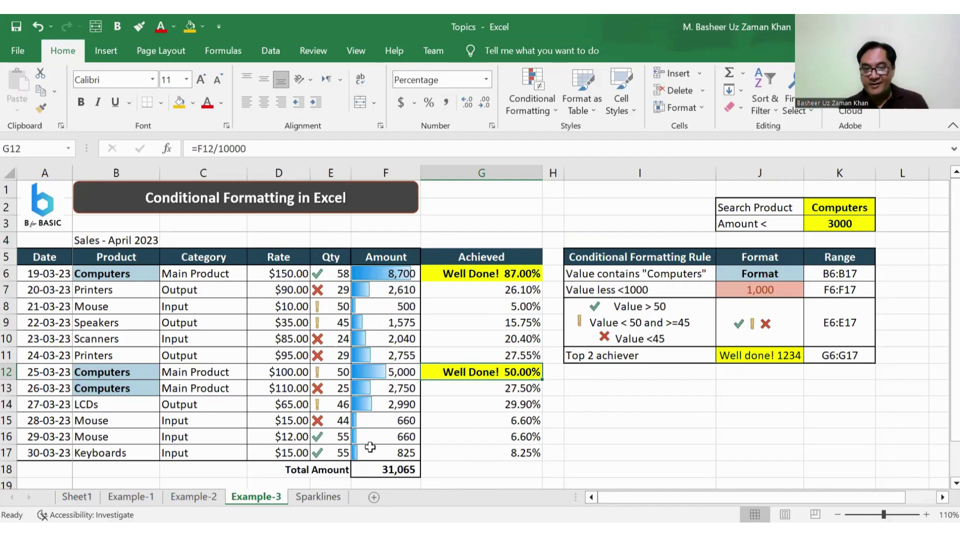
pyautogui.click(320, 497)
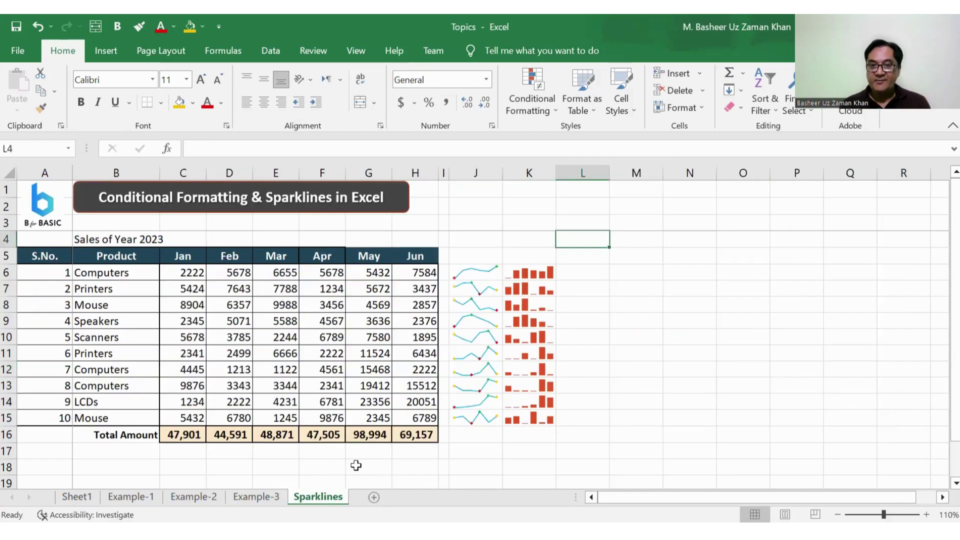
pyautogui.click(634, 447)
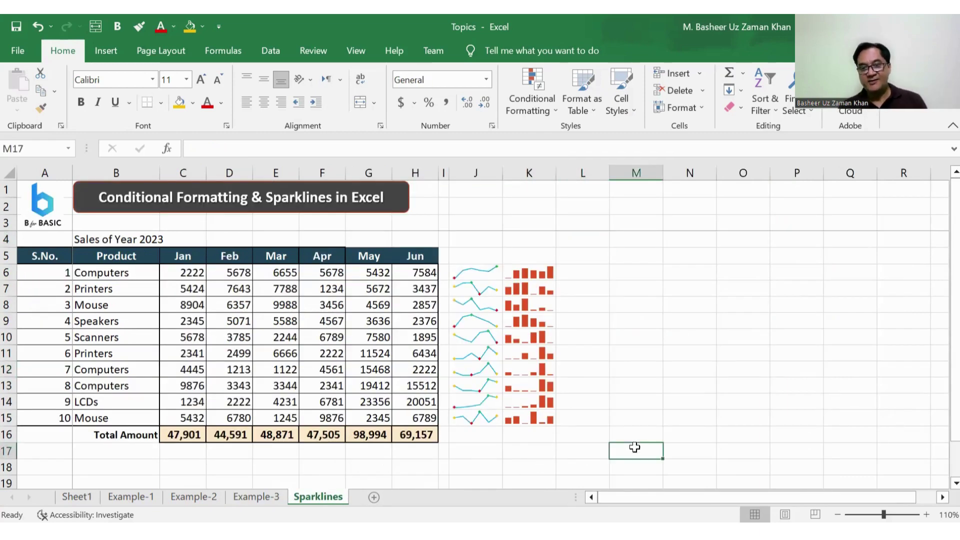